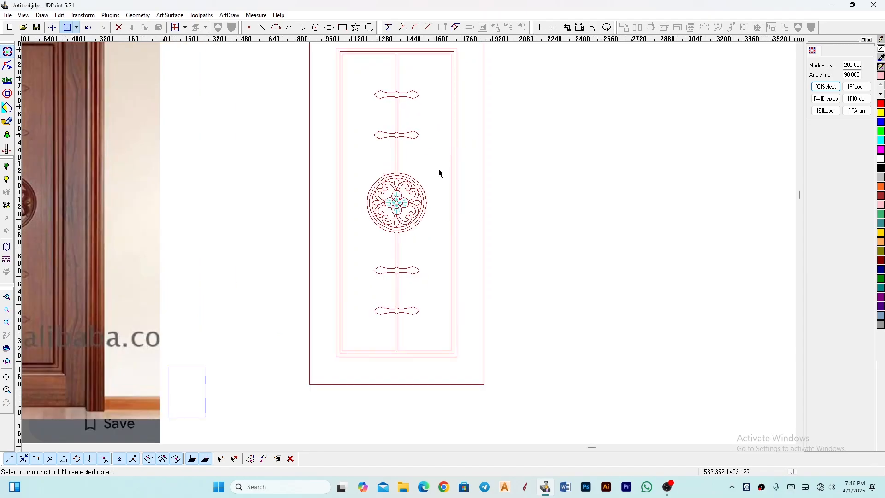
Compare the door line drawing with the reference photo, examining the frame, the cross ornaments and the central rosette.
scroll(432, 170, "up", 2)
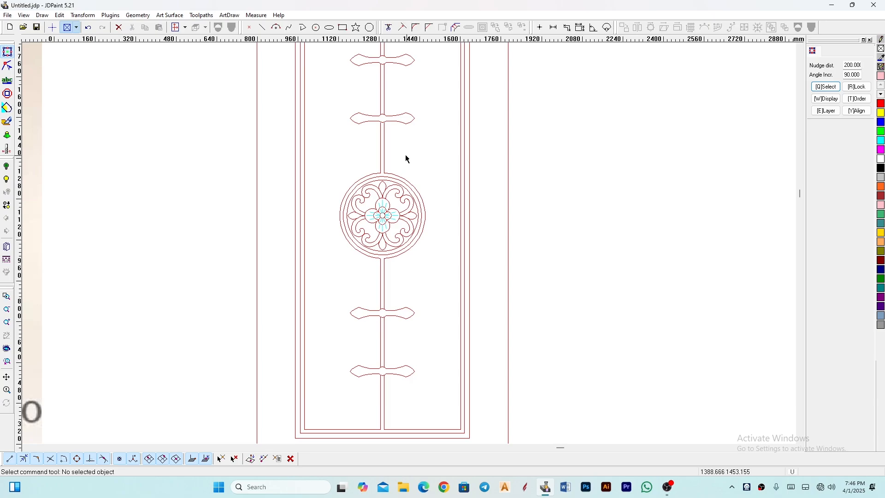
scroll(435, 199, "down", 2)
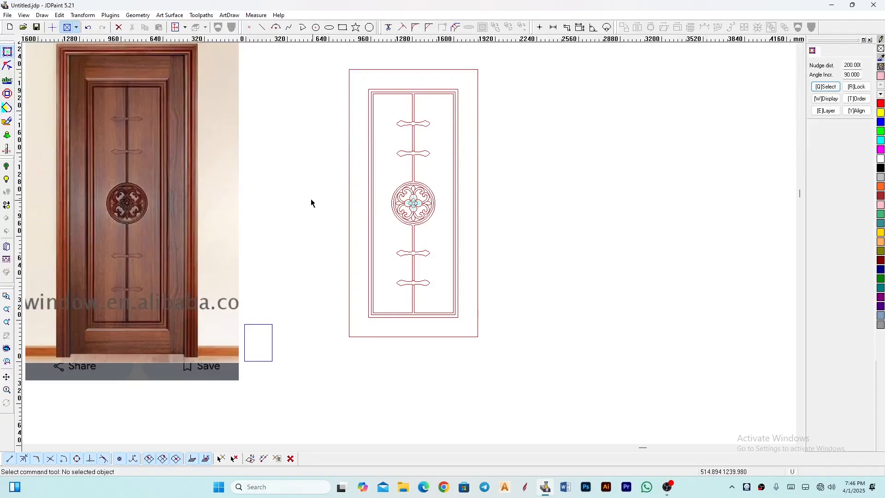
scroll(367, 170, "up", 1)
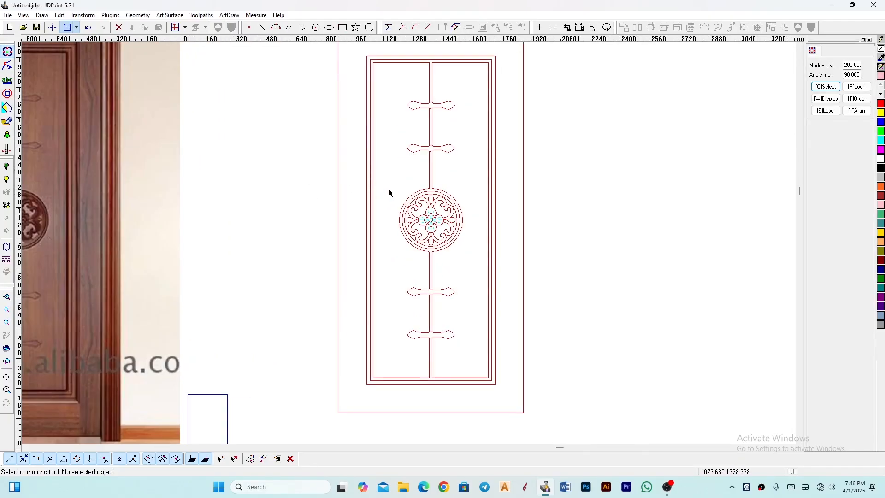
scroll(382, 198, "down", 1)
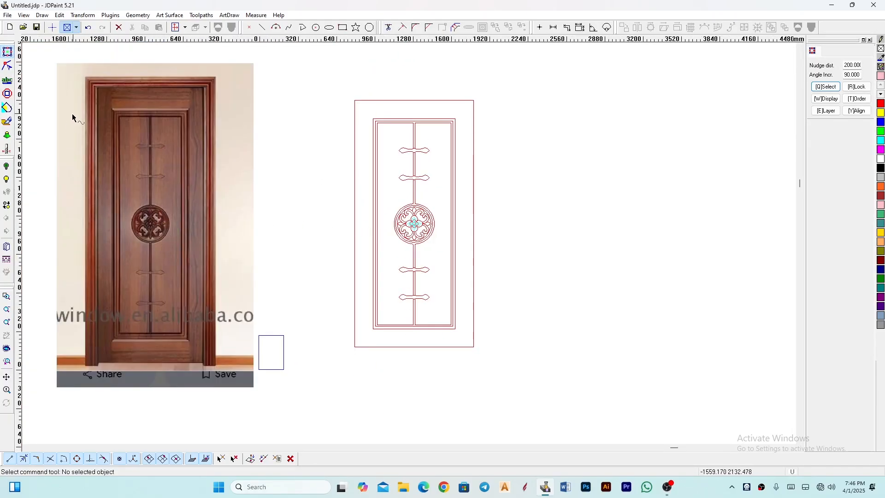
scroll(73, 117, "up", 1)
scroll(130, 233, "up", 1)
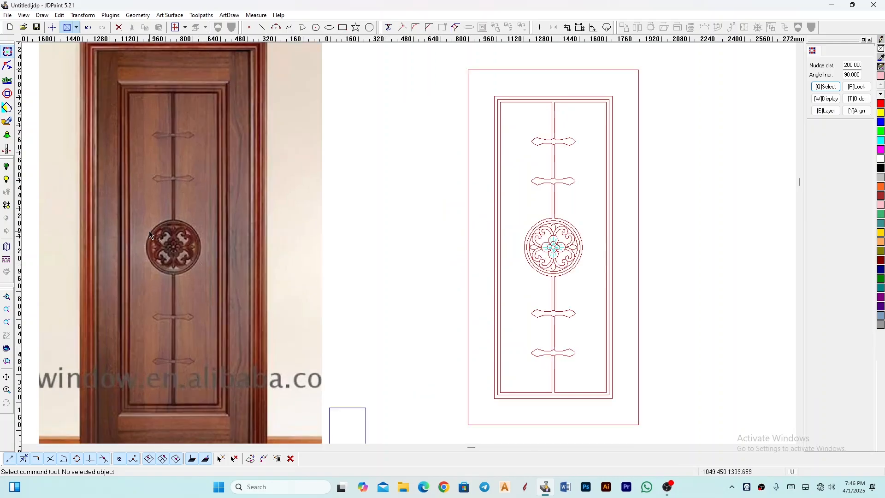
scroll(322, 203, "down", 1)
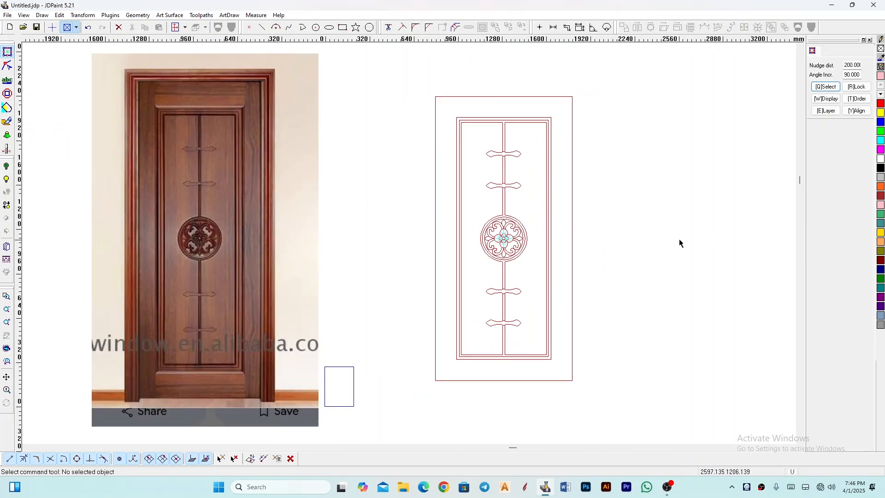
scroll(599, 251, "up", 2)
scroll(548, 265, "down", 2)
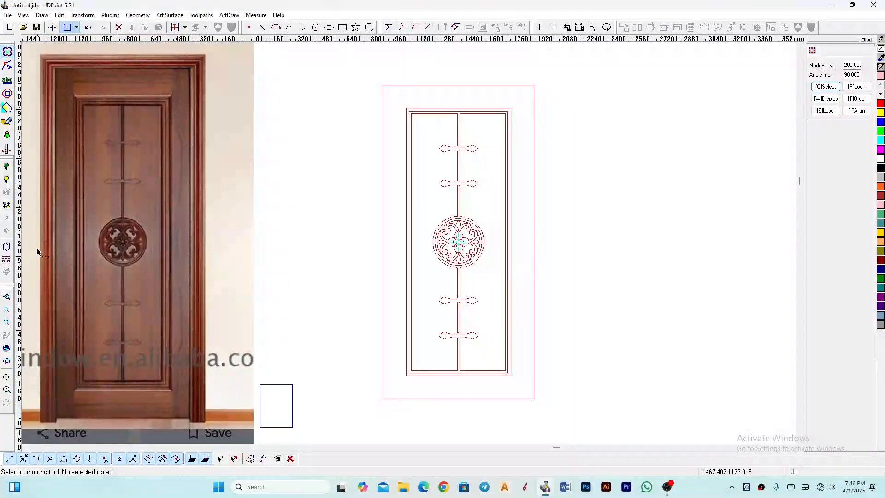
scroll(140, 241, "up", 4)
scroll(124, 255, "down", 1)
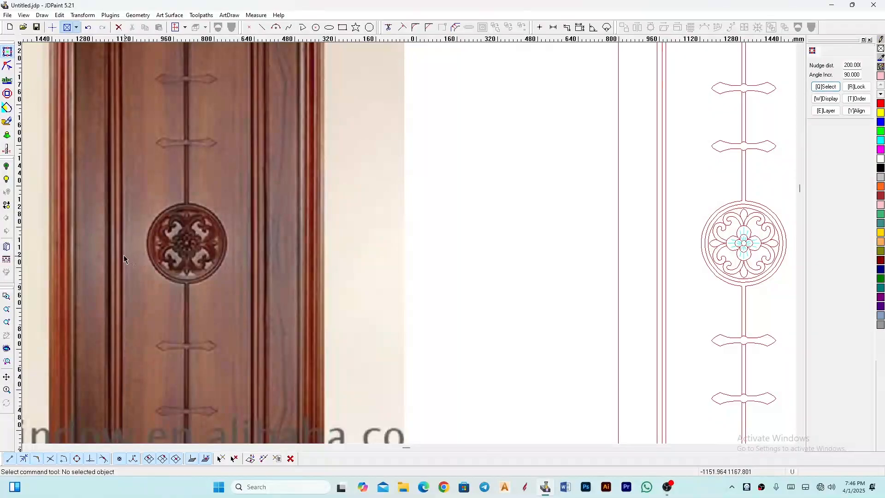
scroll(679, 249, "down", 3)
scroll(729, 242, "up", 4)
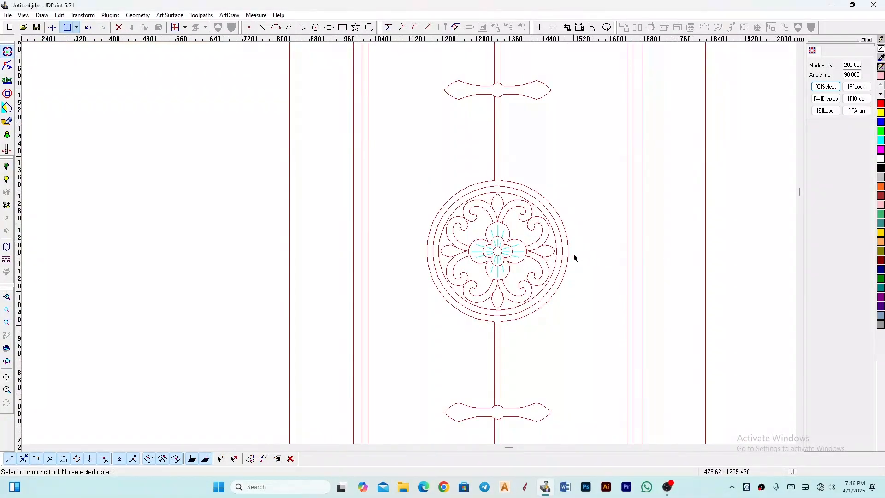
scroll(632, 241, "up", 1)
scroll(267, 139, "down", 1)
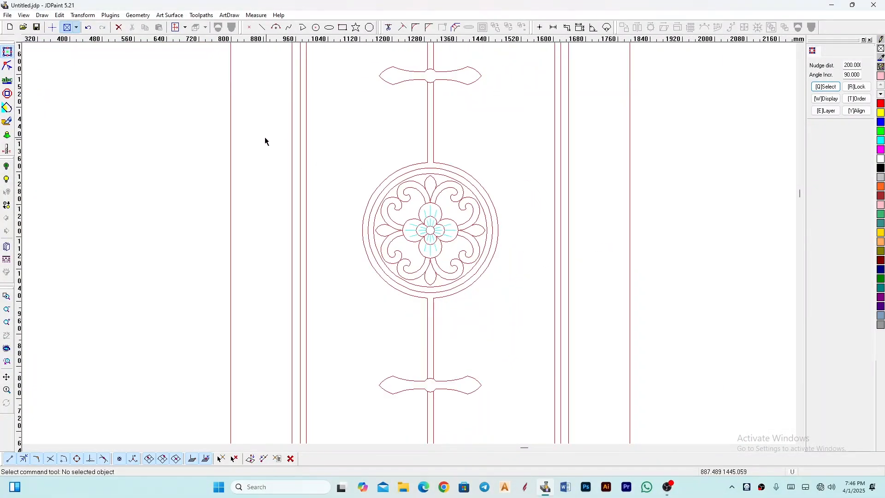
scroll(297, 160, "down", 1)
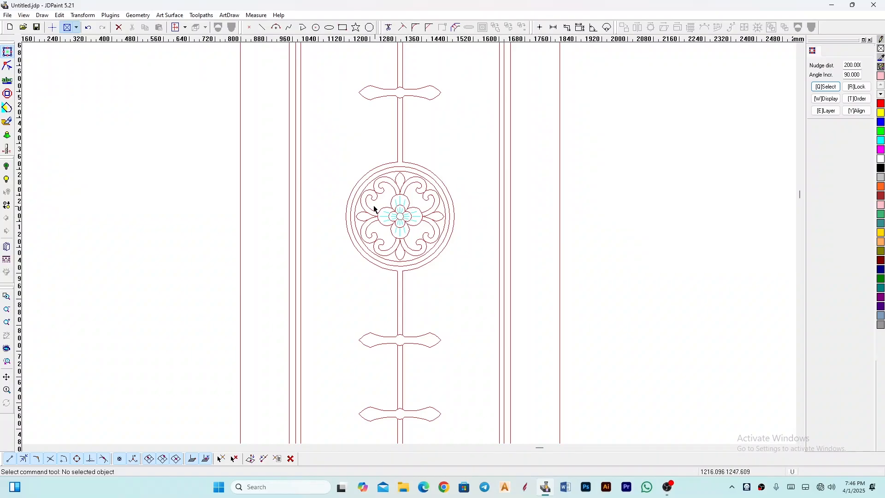
scroll(375, 209, "down", 3)
scroll(372, 198, "down", 1)
scroll(389, 194, "up", 1)
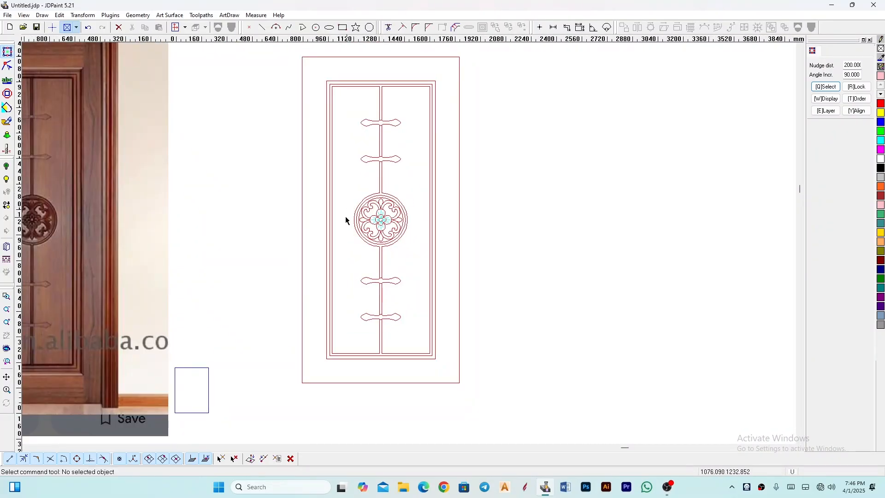
Duplicate the complete door drawing and place the copy beside the original, leaving a gap between the two.
scroll(317, 220, "down", 1)
left_click_drag(273, 83, 477, 432)
scroll(573, 204, "up", 1)
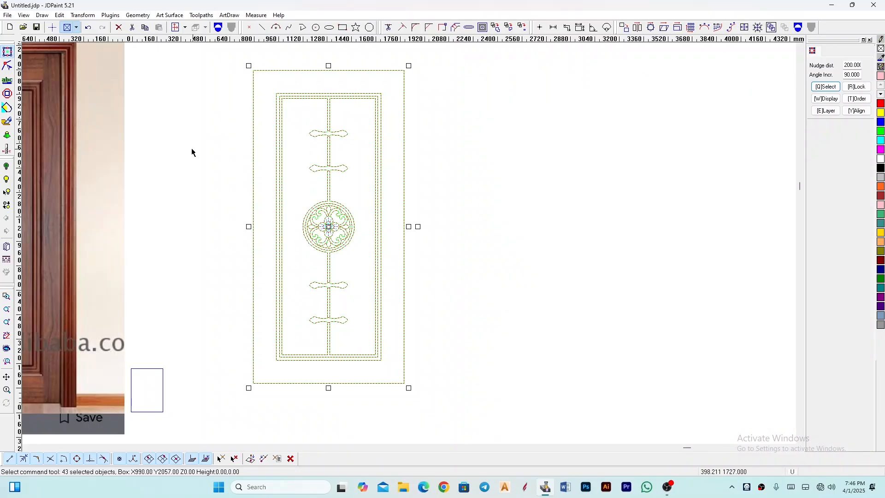
key("ctrl+c")
key("ctrl+v")
key("Right")
key("Right")
key("Right")
key("Right")
key("Right")
scroll(154, 175, "down", 1)
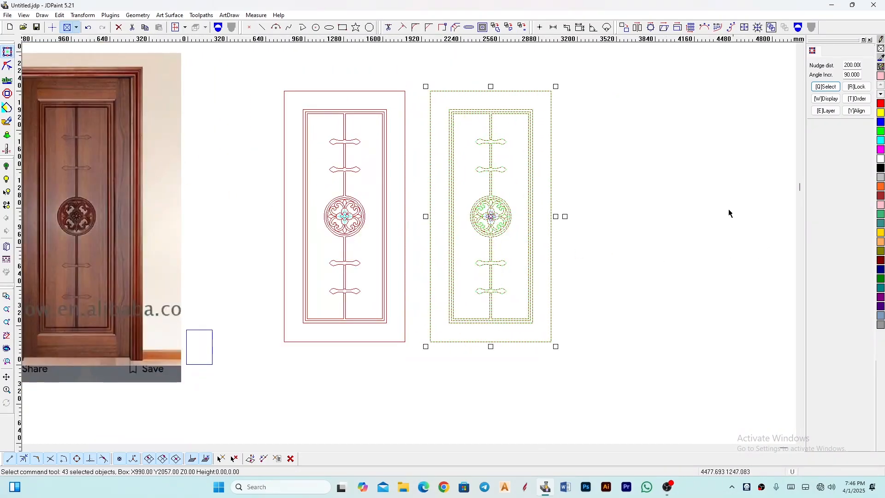
scroll(635, 217, "up", 2)
left_click(559, 228)
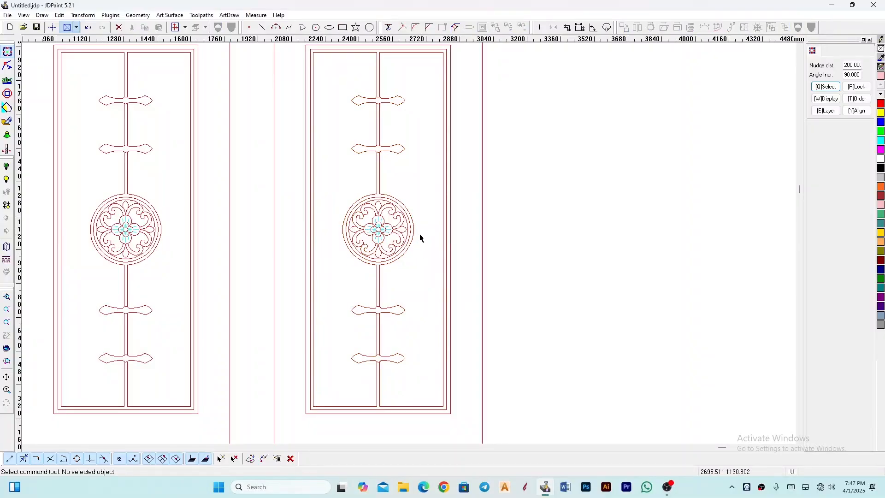
Try to divide the upper flower petal of the copied rosette where the right-hand scroll's inner curve meets it.
scroll(418, 236, "up", 3)
scroll(410, 239, "down", 3)
scroll(368, 252, "down", 1)
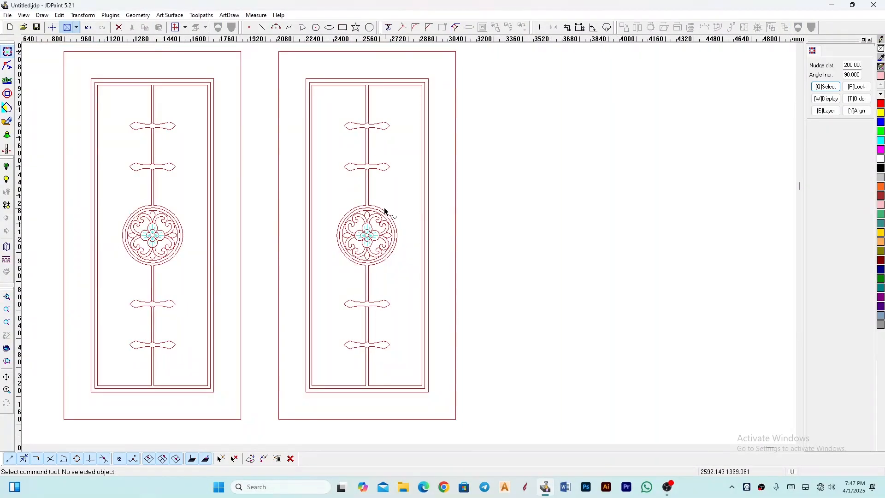
scroll(387, 226, "up", 3)
scroll(451, 231, "down", 1)
scroll(493, 218, "up", 3)
scroll(444, 259, "up", 1)
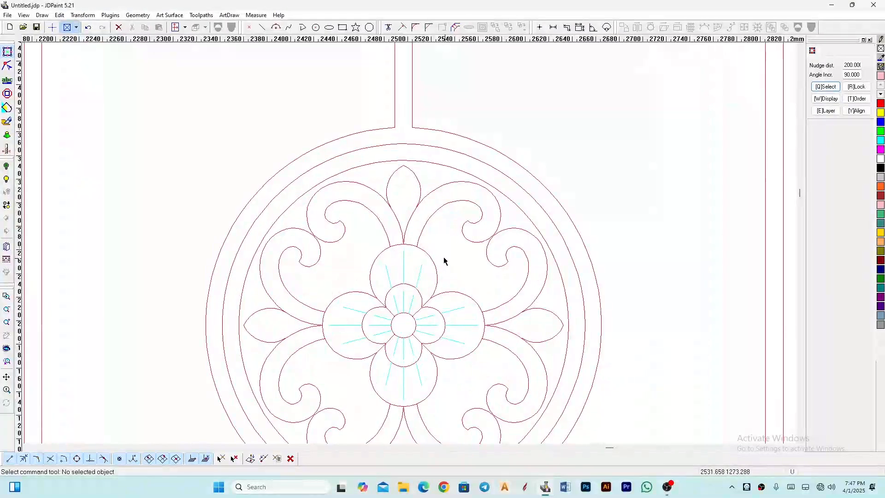
left_click(438, 262)
scroll(408, 228, "up", 1)
left_click(414, 226)
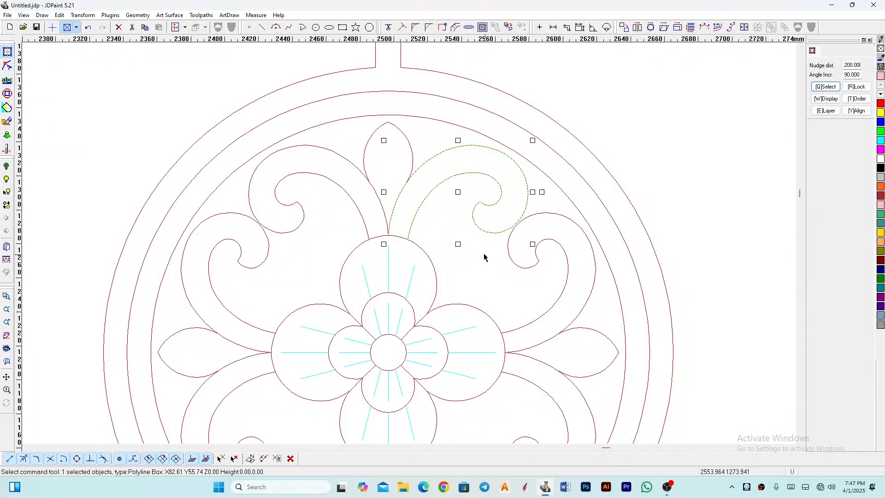
left_click(416, 246)
scroll(410, 246, "up", 1)
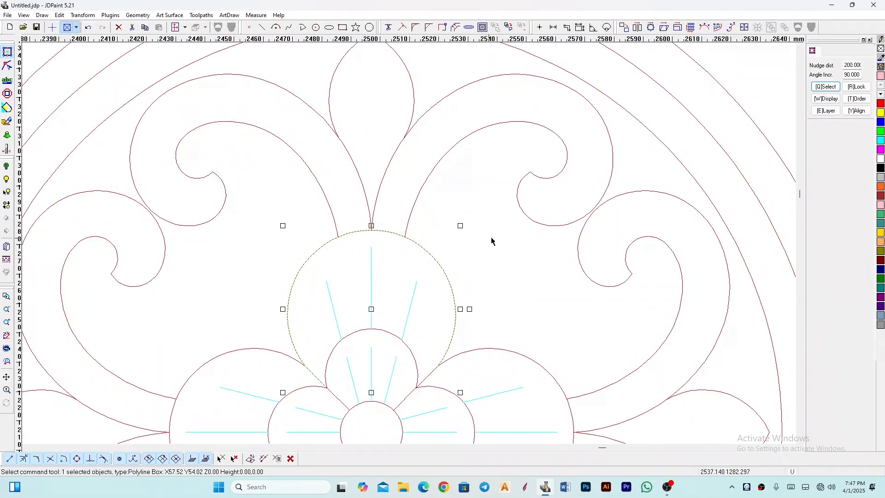
left_click(60, 15)
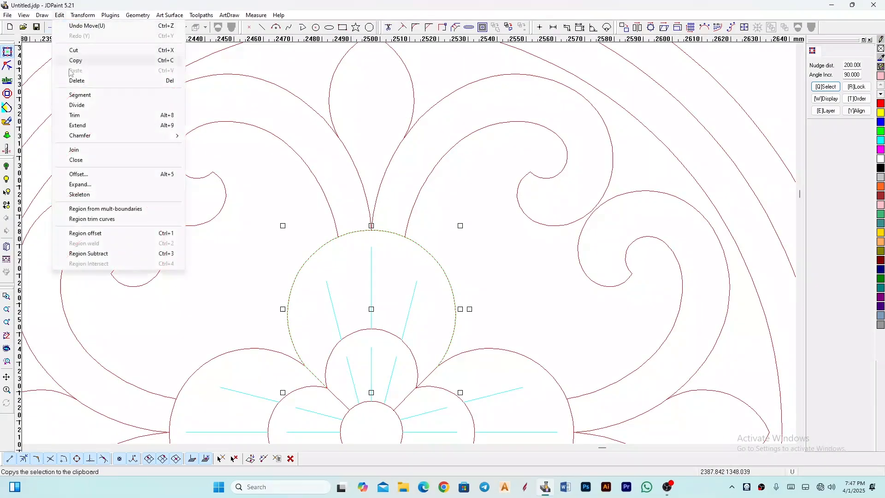
left_click(85, 107)
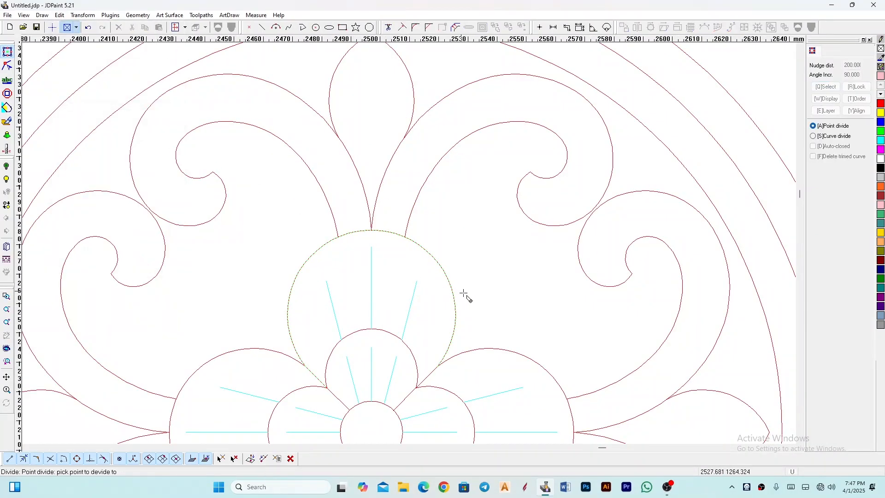
left_click(403, 241)
left_click(410, 241)
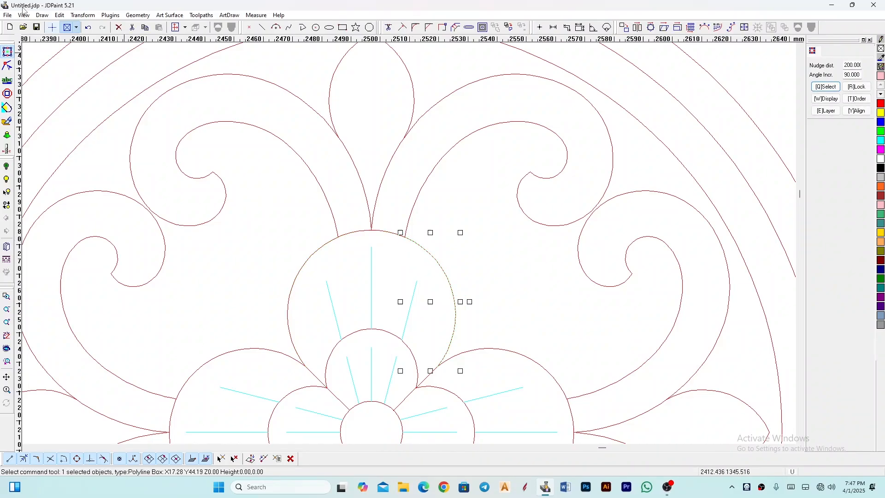
Try to join the divided upper petal arc to the adjacent scroll curve using the Add line option.
left_click(59, 16)
left_click(80, 150)
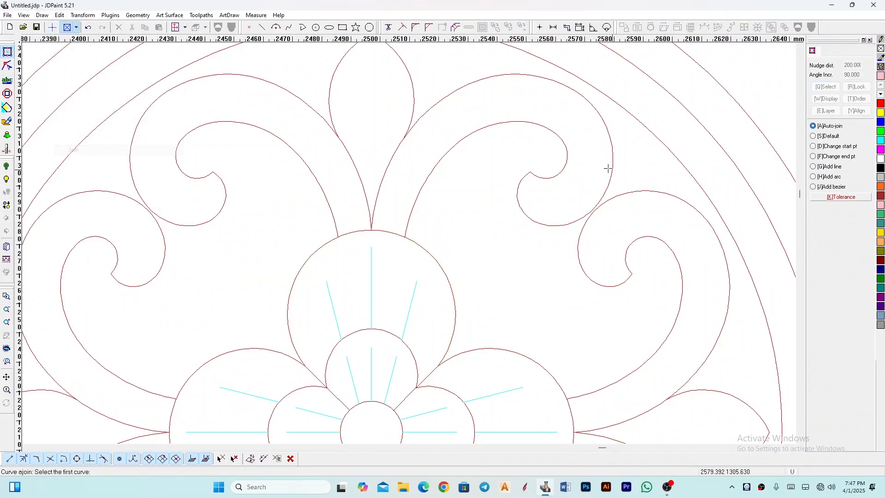
left_click(813, 166)
left_click(412, 241)
left_click(407, 223)
right_click(407, 224)
left_click(407, 224)
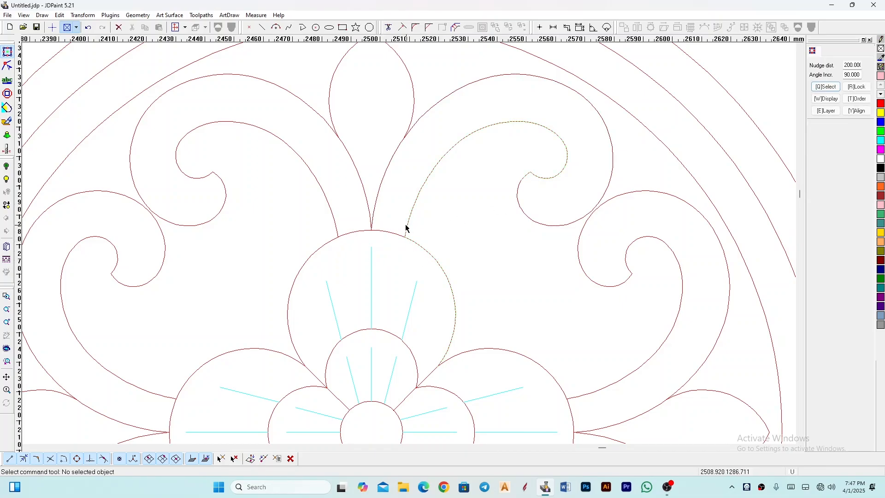
Try to divide the right flower petal at the point where the upper petal's arc meets it.
scroll(376, 219, "down", 3)
scroll(376, 220, "down", 1)
scroll(400, 290, "up", 4)
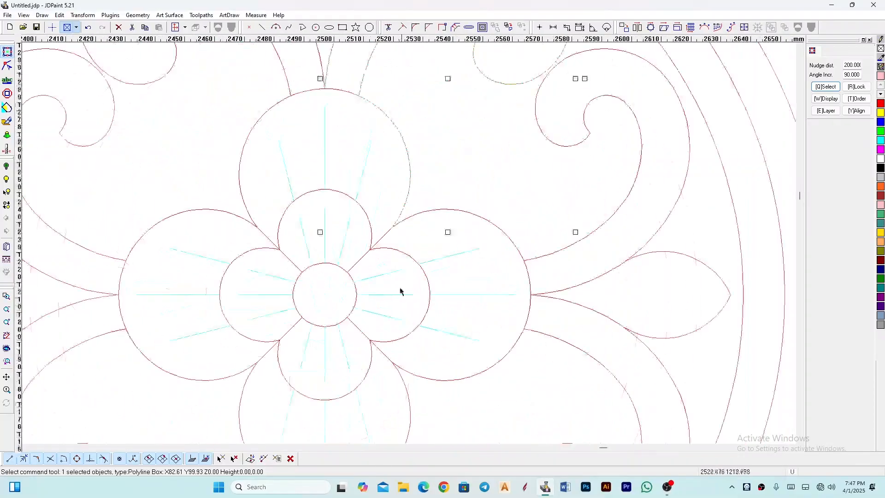
scroll(404, 216, "down", 1)
scroll(392, 230, "up", 3)
right_click(395, 219)
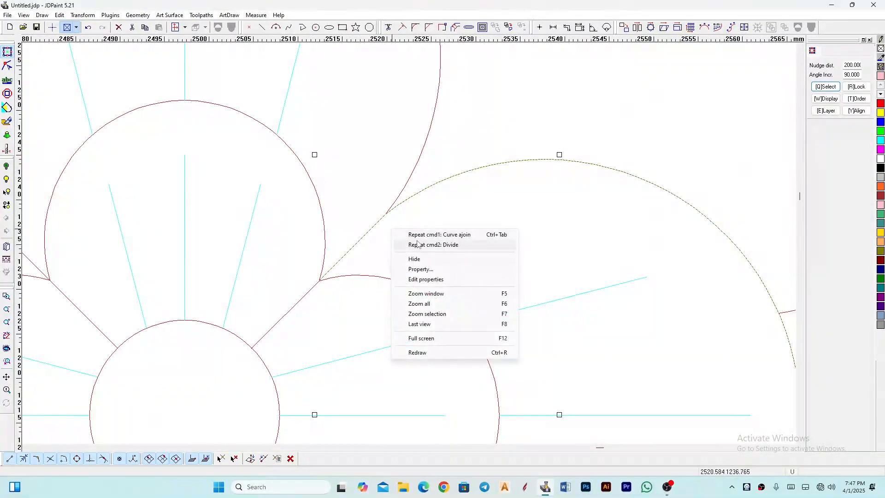
left_click(433, 245)
left_click(386, 213)
Try to join the divided right petal arc to the combined upper petal and scroll curve.
right_click(387, 212)
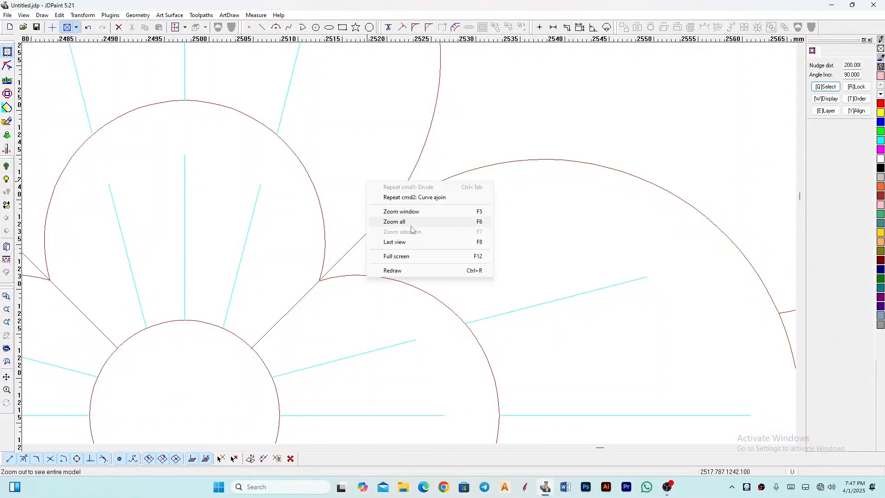
left_click(415, 200)
left_click(418, 195)
left_click(406, 190)
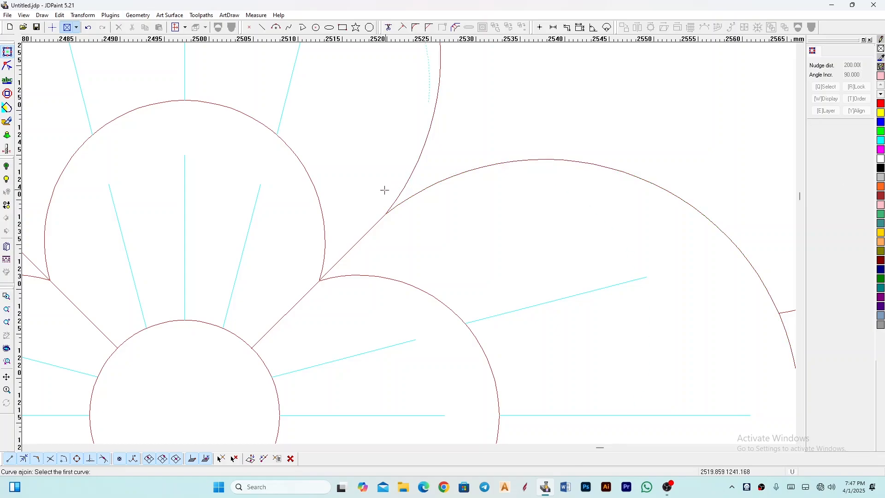
scroll(384, 191, "down", 5)
right_click(439, 183)
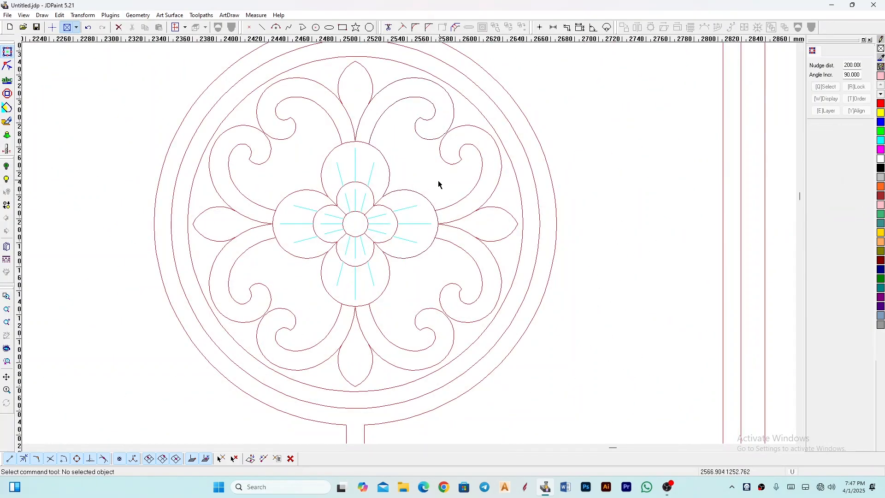
left_click(422, 197)
Undo the divide and join edits on the copied door's rosette petals and scroll.
scroll(392, 255, "down", 5)
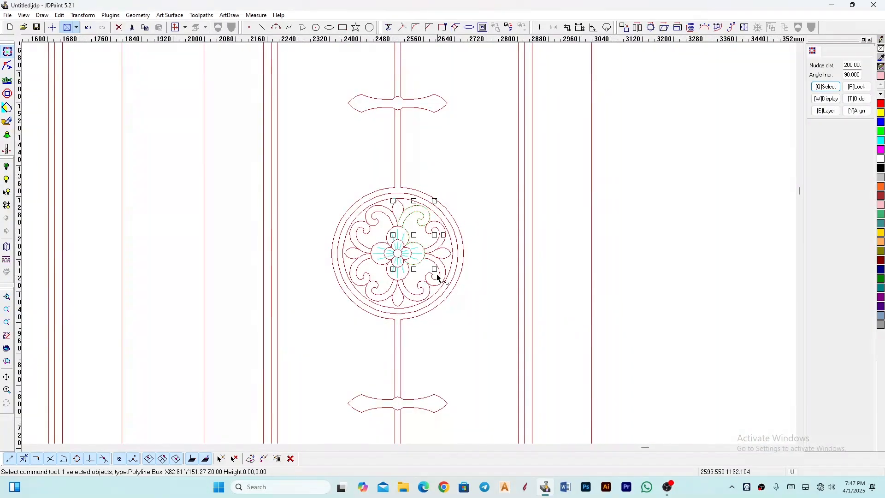
scroll(405, 249, "down", 2)
scroll(394, 257, "up", 4)
scroll(394, 257, "up", 4)
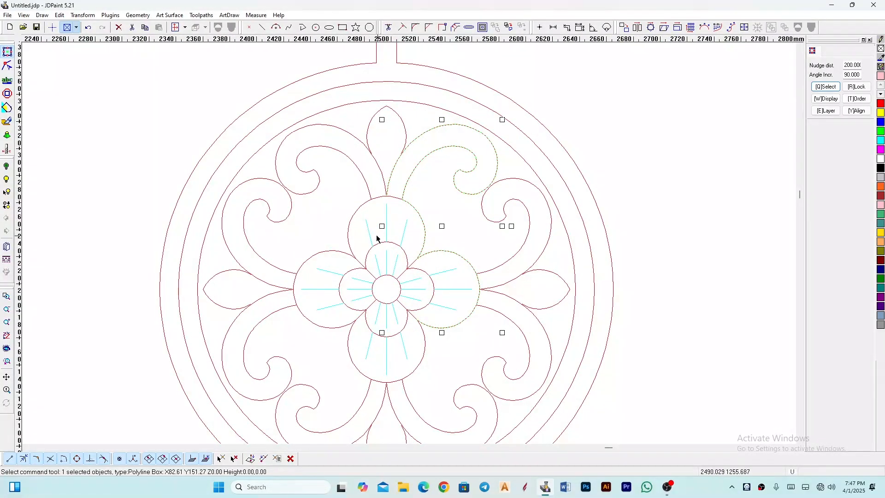
left_click(376, 238)
left_click(413, 205)
left_click(410, 208)
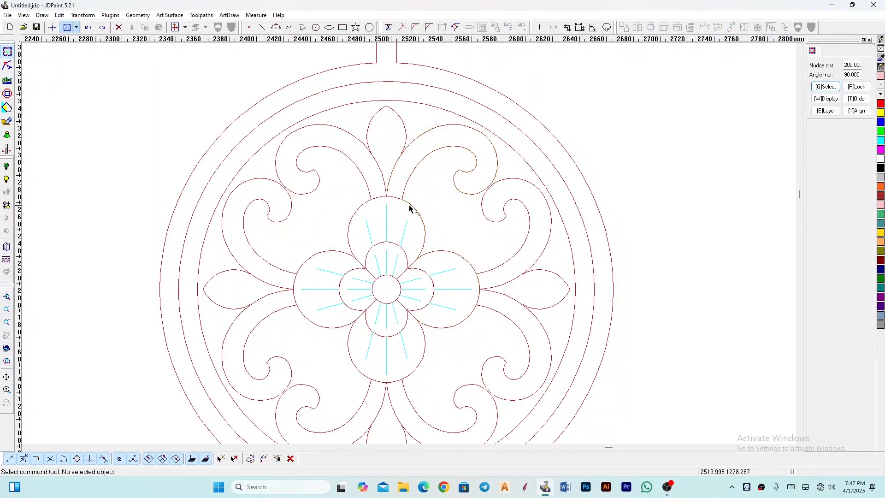
left_click(410, 208)
left_click(407, 209)
left_click(407, 210)
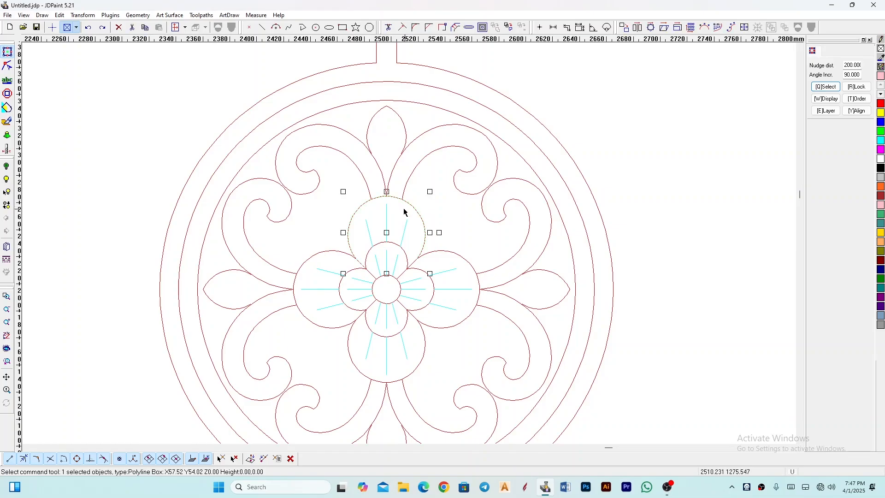
left_click(404, 194)
left_click(415, 192)
scroll(357, 194, "down", 4)
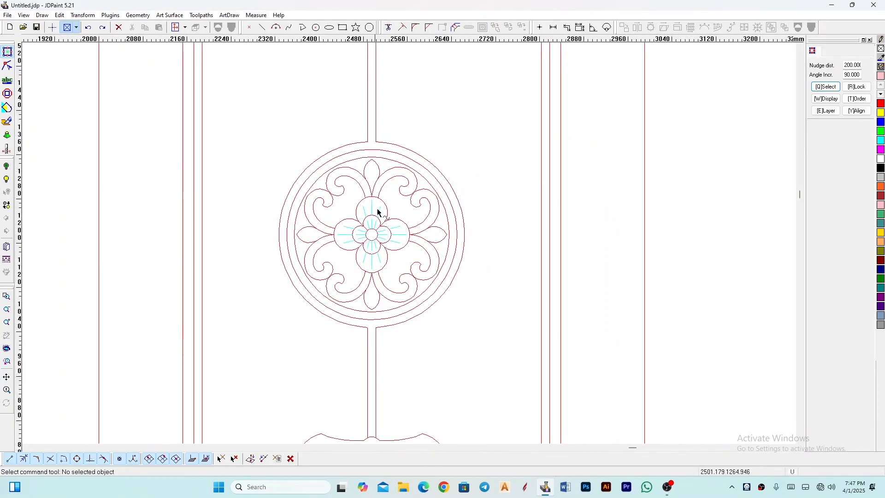
scroll(339, 209, "down", 3)
scroll(290, 206, "down", 1)
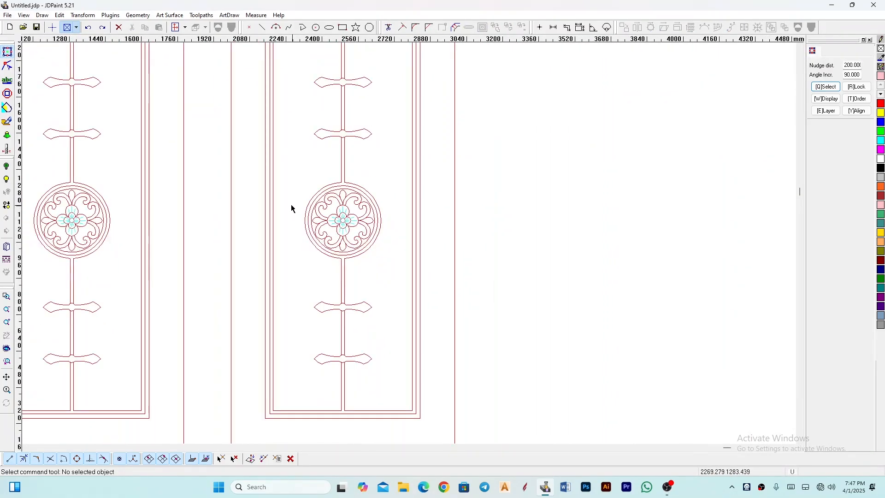
Extract the regions of the copied door's central rosette with inner contours and Cut curves enabled.
left_click_drag(287, 146, 417, 306)
scroll(340, 229, "up", 5)
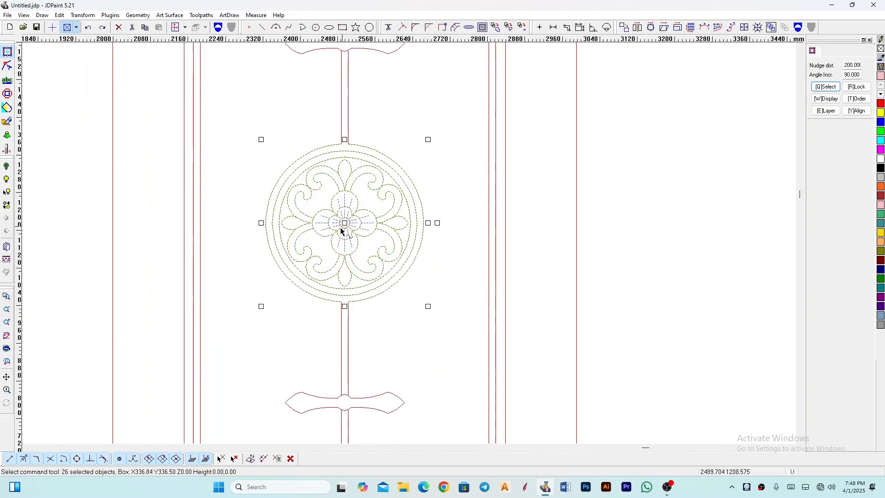
scroll(330, 187, "down", 4)
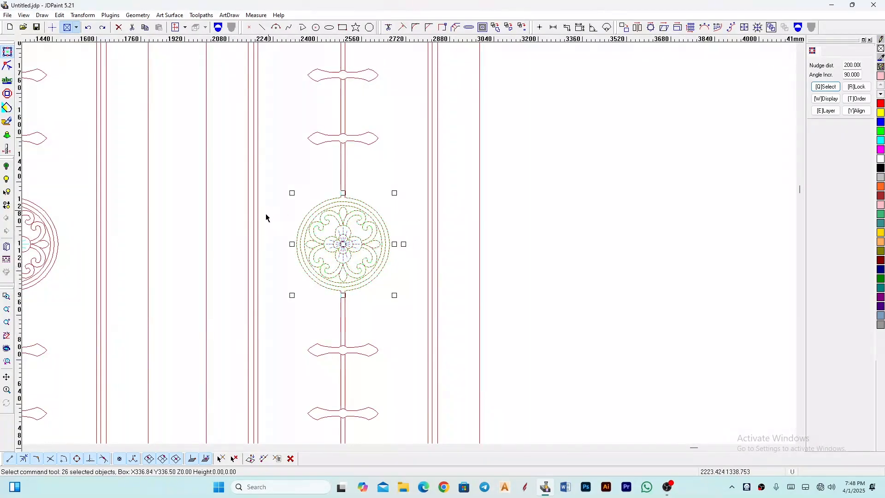
scroll(352, 259, "up", 1)
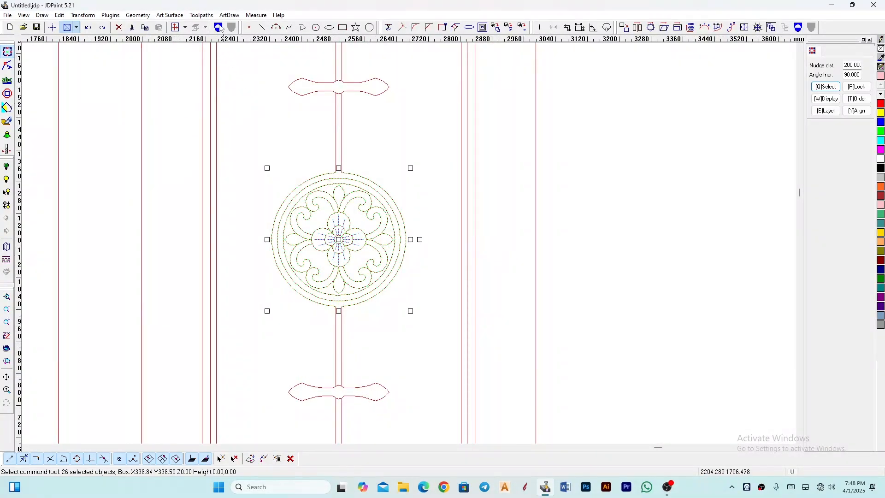
left_click(230, 17)
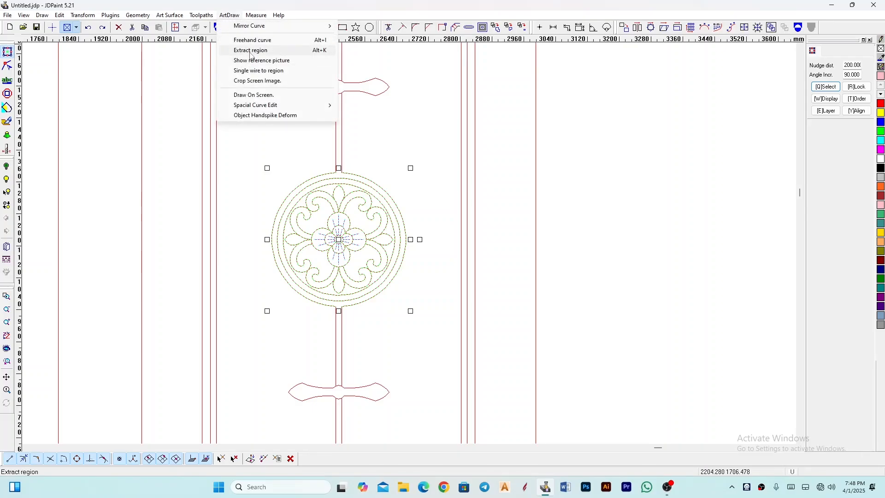
left_click(250, 51)
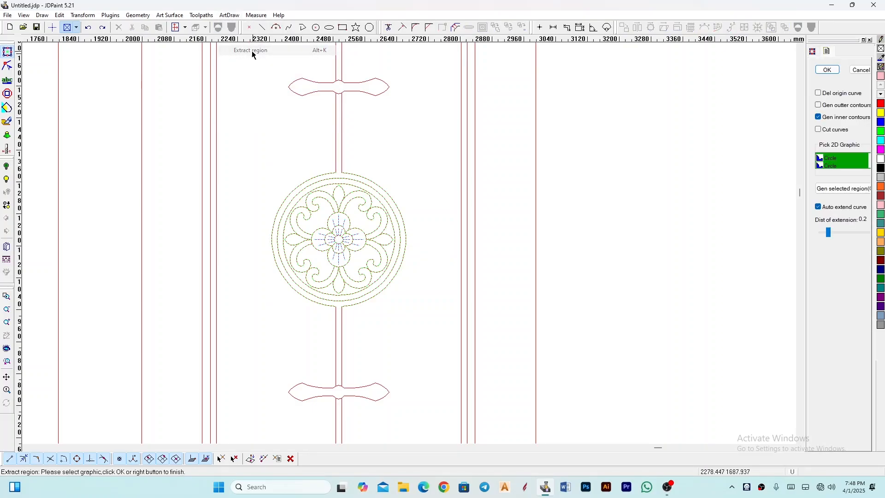
left_click(819, 130)
left_click(826, 70)
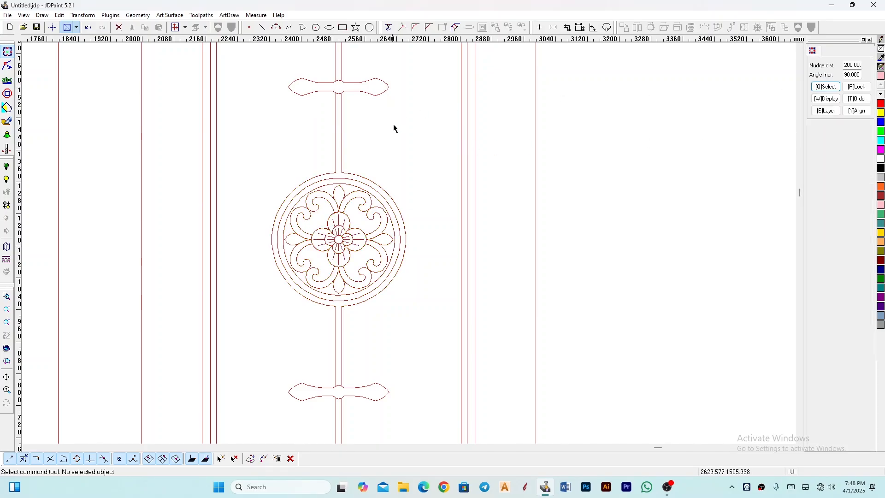
Join the facing arcs of the copied rosette's upper and right petals using the Add line option.
scroll(426, 150, "up", 4)
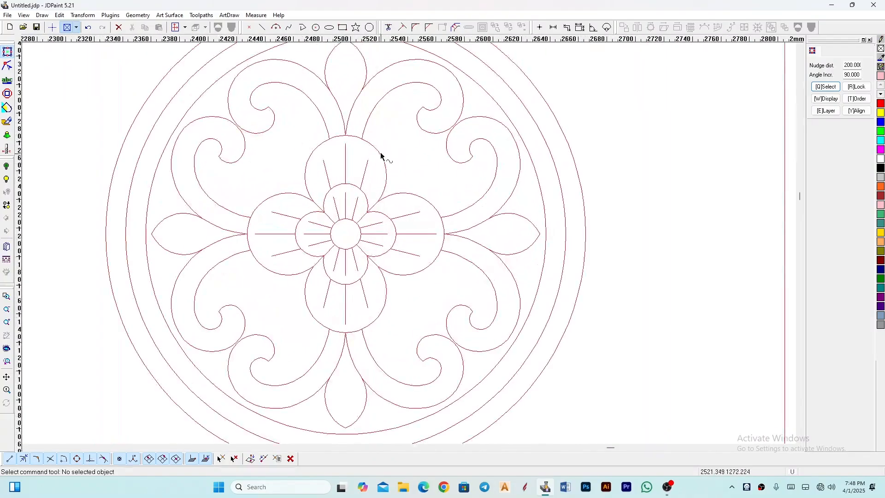
scroll(372, 148, "up", 1)
left_click(371, 147)
left_click(414, 202)
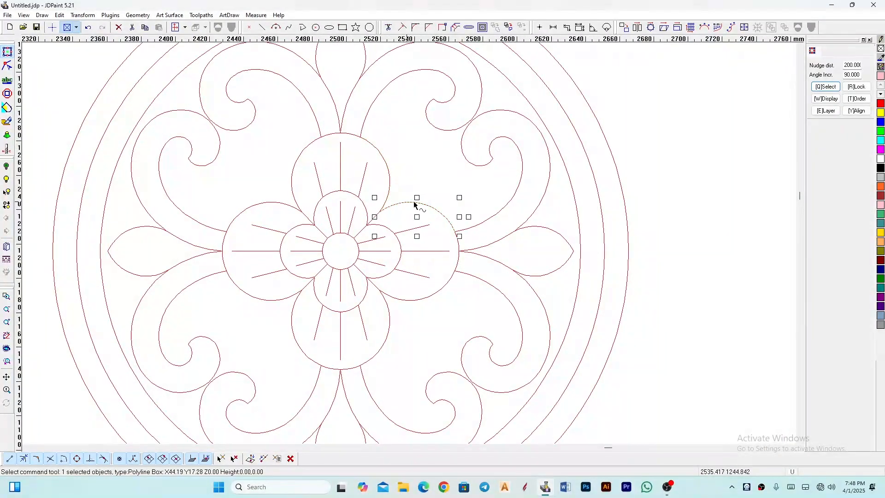
left_click(473, 230)
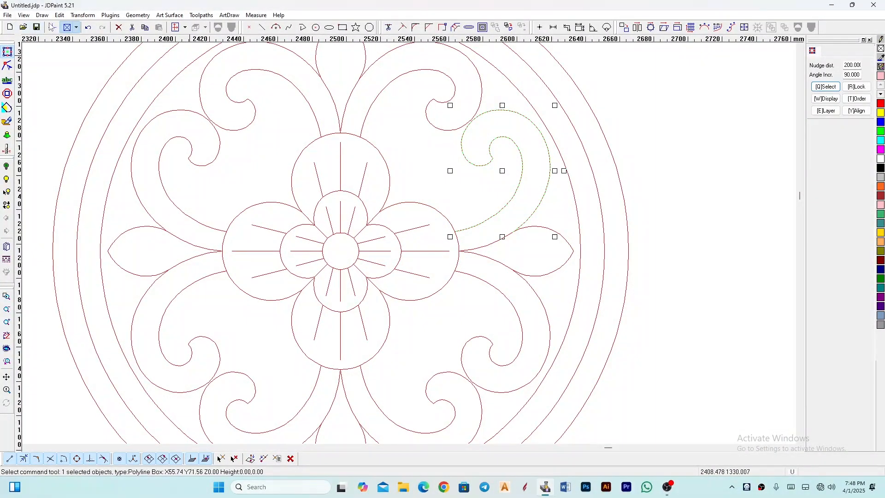
left_click(60, 14)
left_click(96, 149)
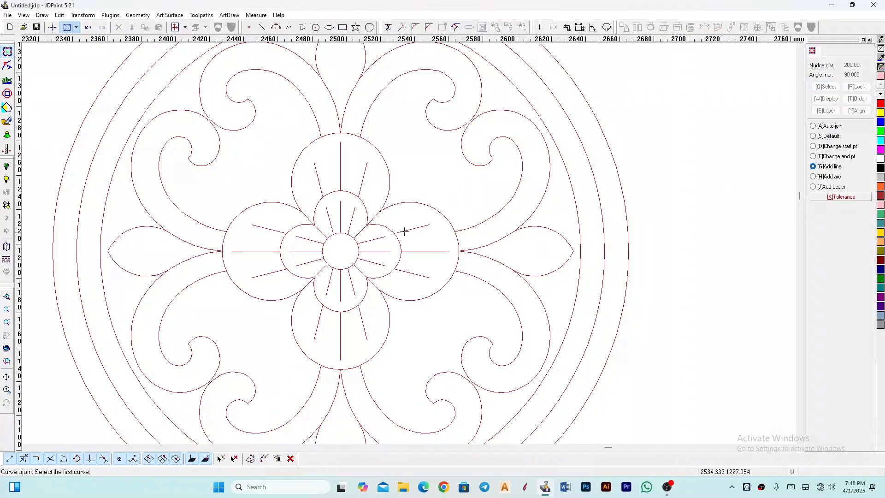
scroll(382, 189, "up", 1)
left_click(400, 205)
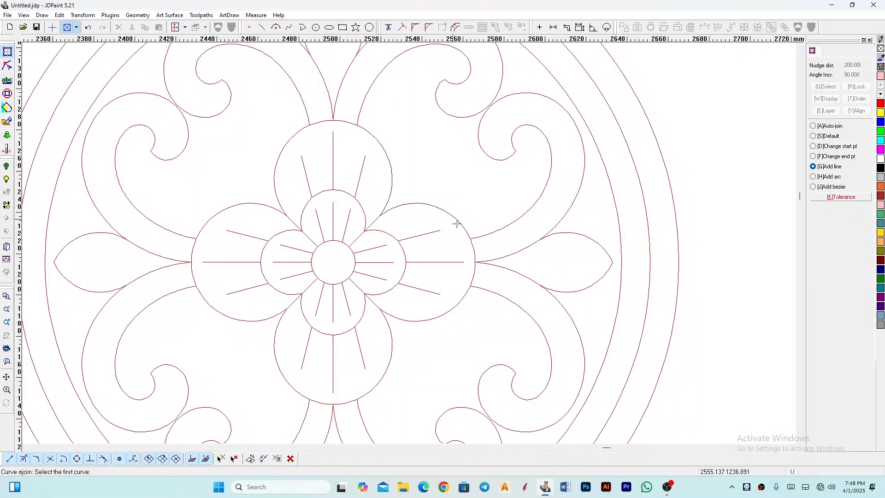
Join the petal arcs with the upper-right scrolls and adjacent leaf curves into one polyline.
scroll(474, 237, "down", 2)
scroll(489, 186, "up", 3)
scroll(476, 214, "down", 1)
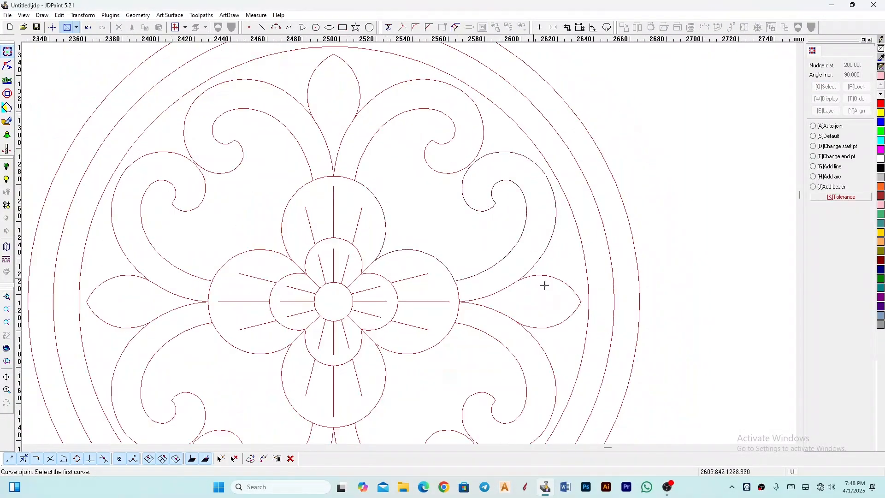
scroll(545, 283, "up", 1)
scroll(532, 293, "down", 2)
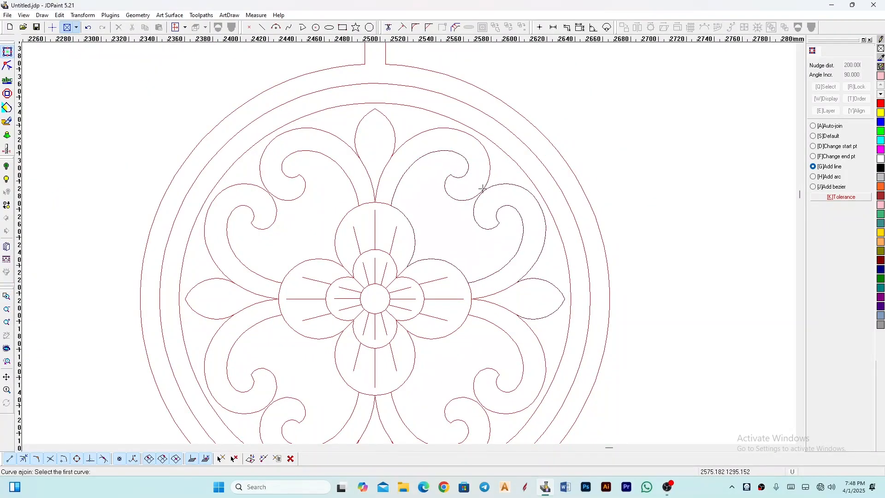
left_click(396, 134)
right_click(395, 135)
Move the joined quarter outline 600 mm to the right, outside the copied door.
scroll(392, 139, "down", 7)
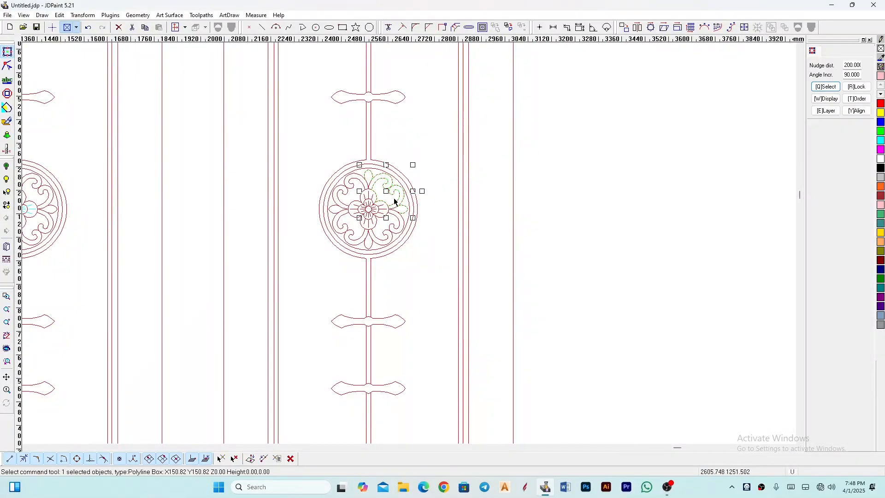
scroll(319, 193, "down", 1)
key("Right")
key("Right")
key("Right")
scroll(363, 214, "down", 3)
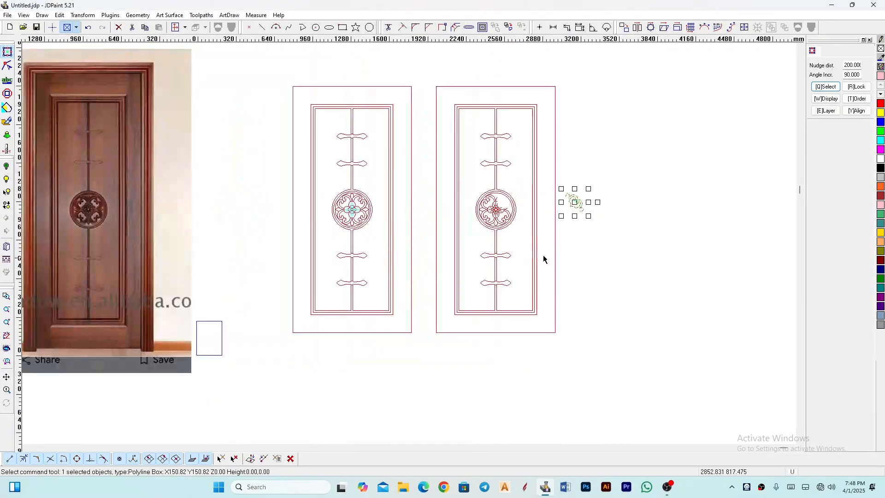
scroll(640, 213, "up", 3)
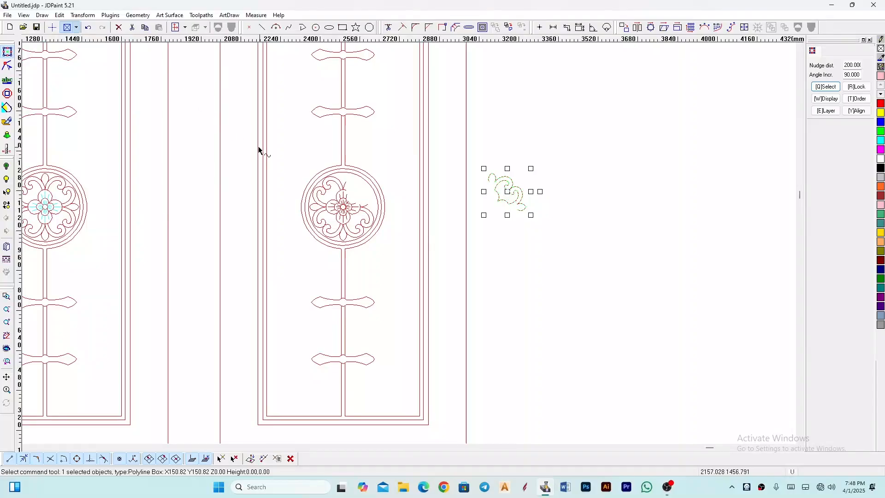
Delete all the remaining rosette curves and circles from the copied door.
scroll(184, 178, "down", 1)
left_click_drag(243, 148, 358, 261)
key("Delete")
Draw a vertical line about 3081 mm long across the first door, extending past its upper and lower edges.
scroll(345, 271, "down", 3)
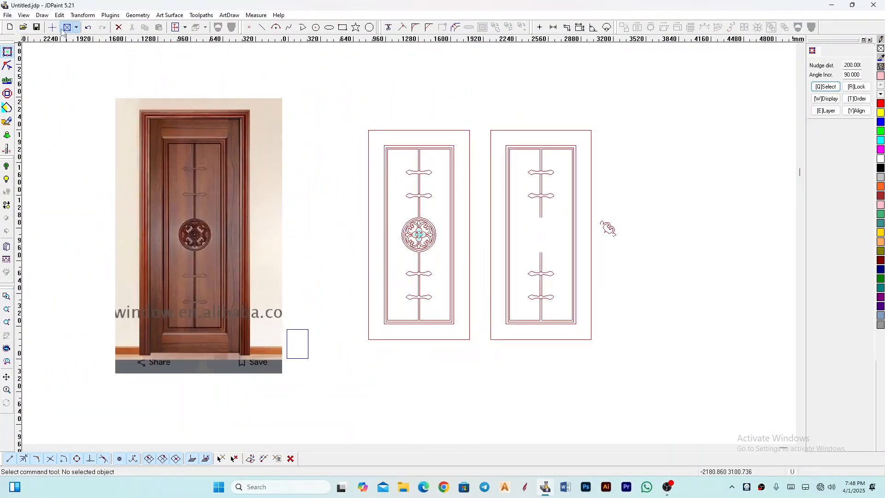
left_click(50, 29)
left_click(302, 26)
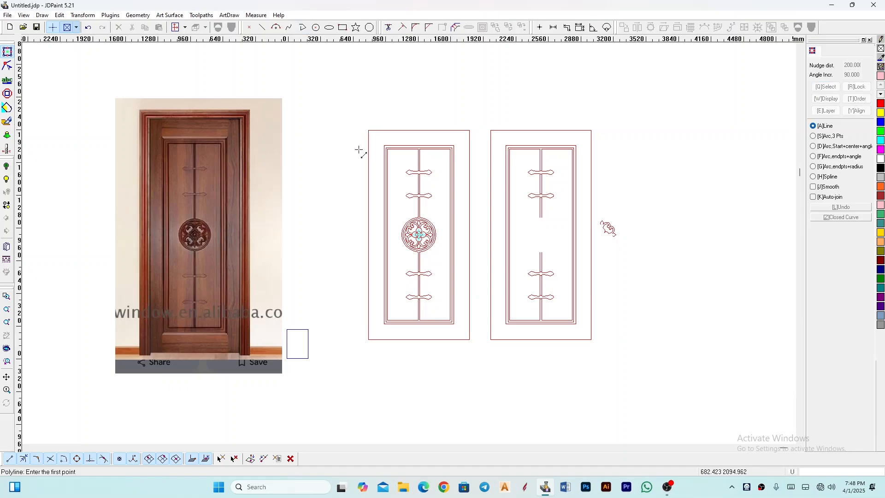
scroll(382, 190, "down", 1)
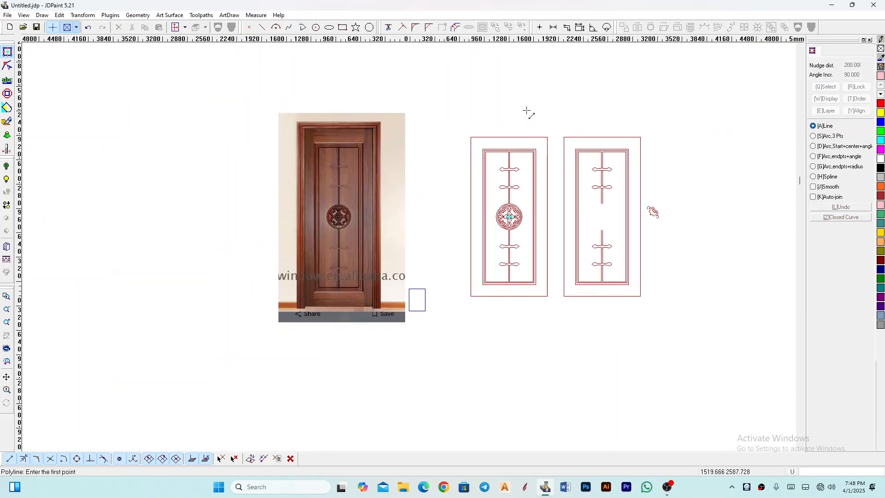
left_click(527, 113)
left_click(526, 349)
right_click(527, 349)
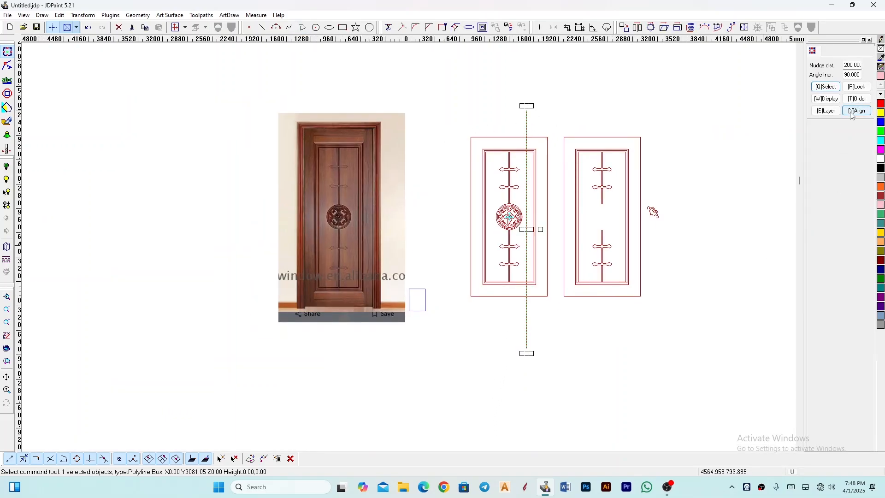
Align the vertical line to the centre of the first door's outer frame, both horizontally and vertically.
left_click(850, 112)
left_click(838, 187)
scroll(500, 311, "up", 1)
left_click(492, 289)
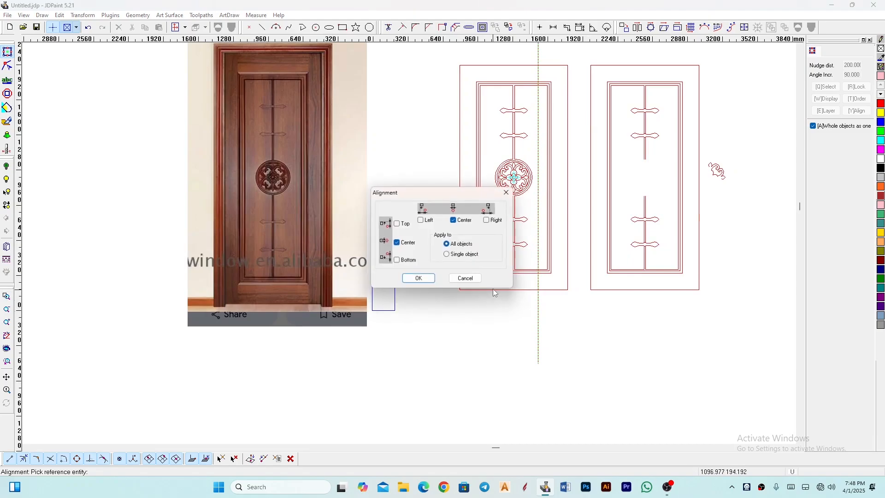
left_click(418, 278)
Move the quarter outline 400 mm to the left, back into the copied door.
scroll(788, 187, "up", 1)
left_click_drag(671, 123, 725, 218)
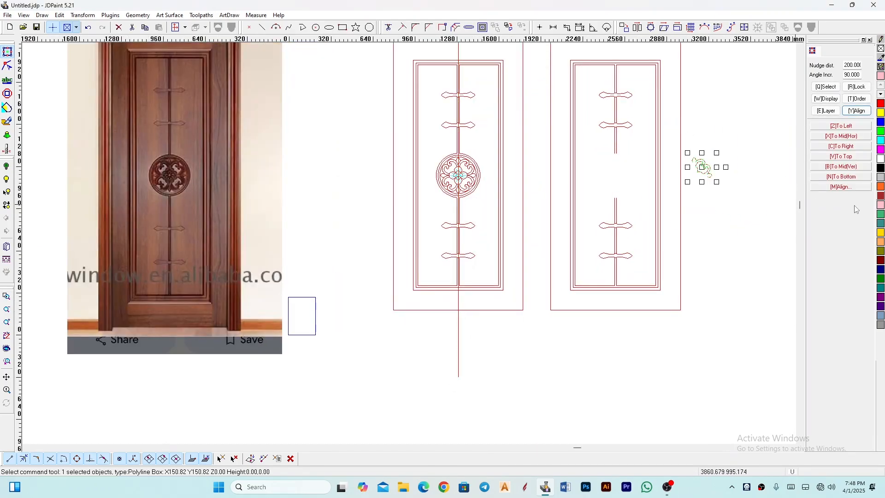
key("Left")
key("Left")
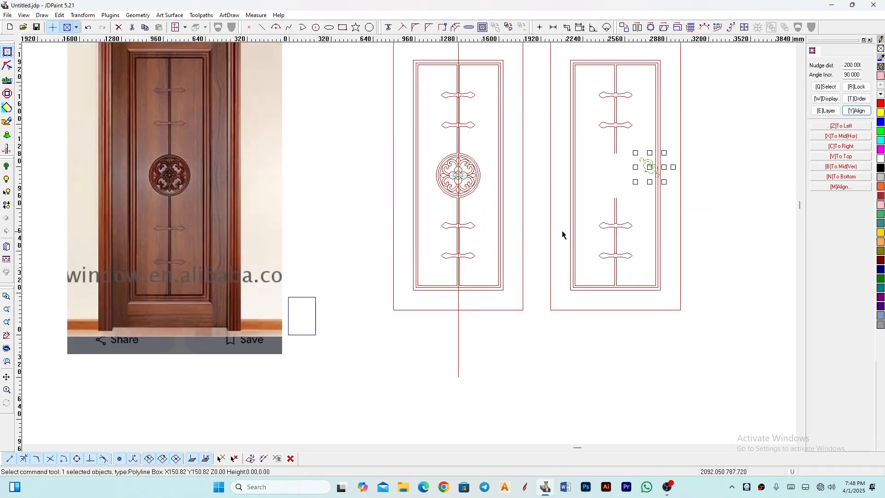
Move the vertical centre line 1200 mm to the right, onto the copied door's axis.
left_click_drag(405, 344, 405, 343)
key("Right")
key("Right")
key("Right")
key("Right")
key("Right")
key("Right")
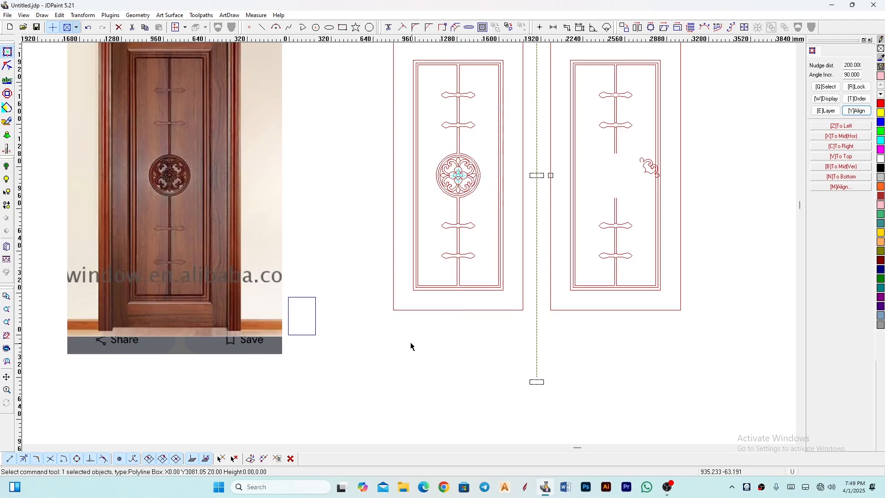
Move the quarter outline another 200 mm to the left so that its upper leaf straddles the centre line.
scroll(762, 93, "up", 2)
left_click(506, 238)
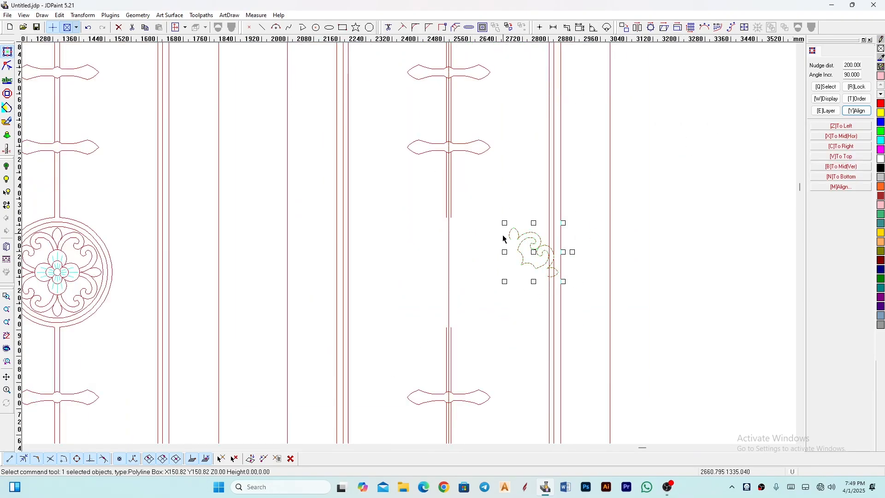
key("Left")
left_click(499, 290)
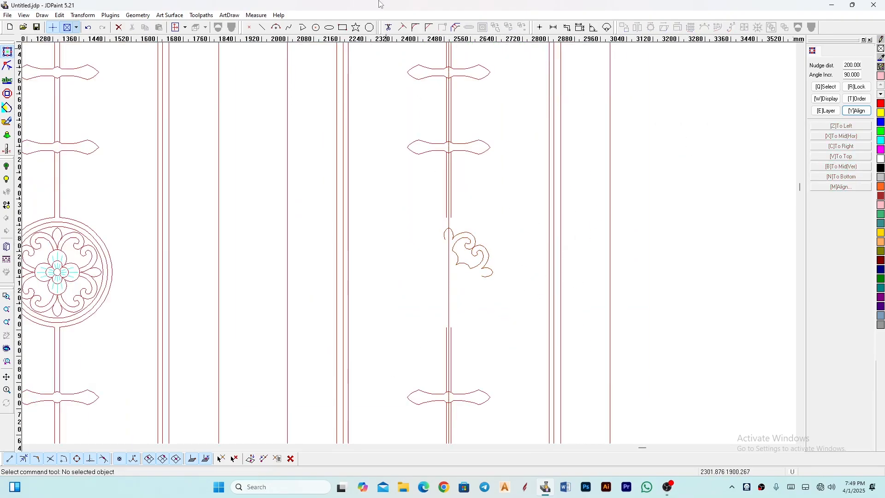
Trim away the part of the upper leaf that lies left of the vertical centre line.
left_click(388, 27)
scroll(450, 252, "up", 3)
scroll(450, 253, "up", 1)
left_click(444, 204)
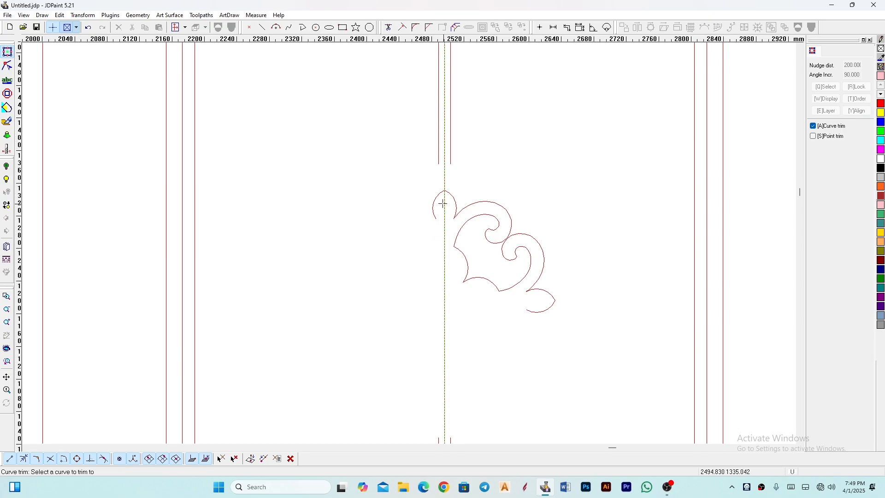
left_click(434, 197)
right_click(435, 198)
Create a horizontal copy of the centre line, rotated 90 degrees about its midpoint.
left_click(443, 219)
scroll(443, 226, "down", 3)
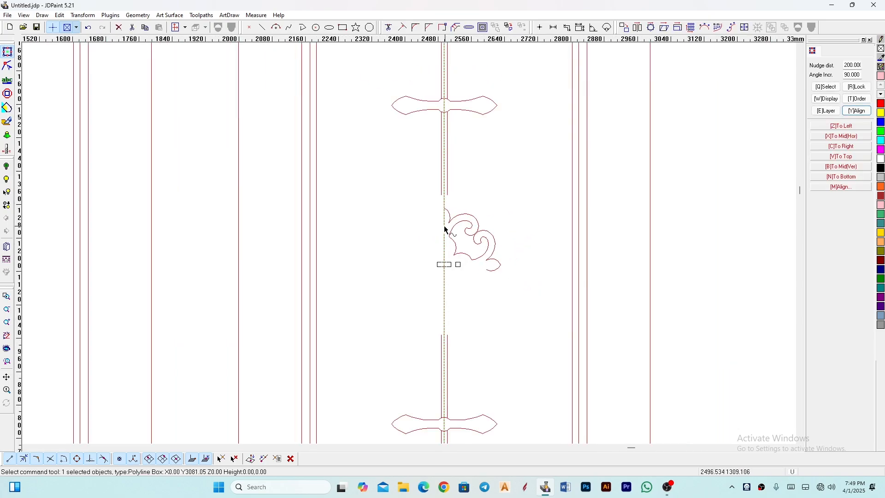
key("Left")
key("Right")
key("shift+Right")
scroll(433, 222, "down", 3)
scroll(442, 242, "up", 4)
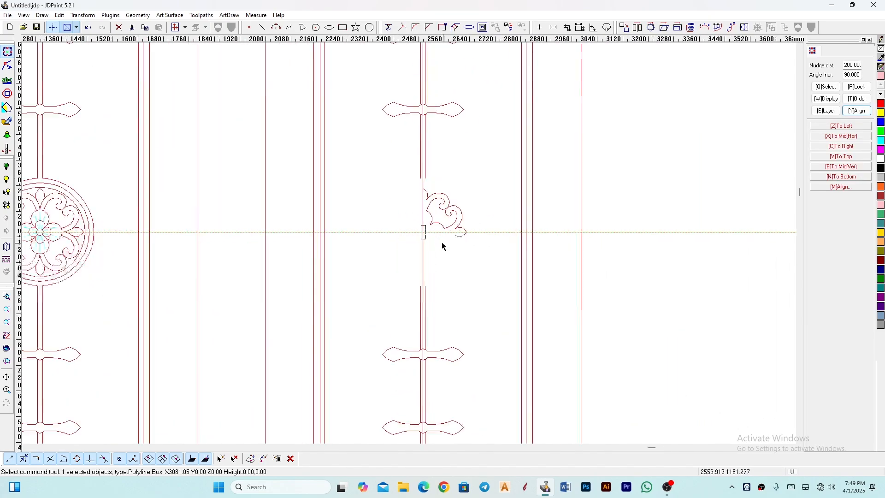
Trim away the part of the right leaf that lies below the horizontal centre line.
left_click(388, 26)
scroll(529, 242, "up", 3)
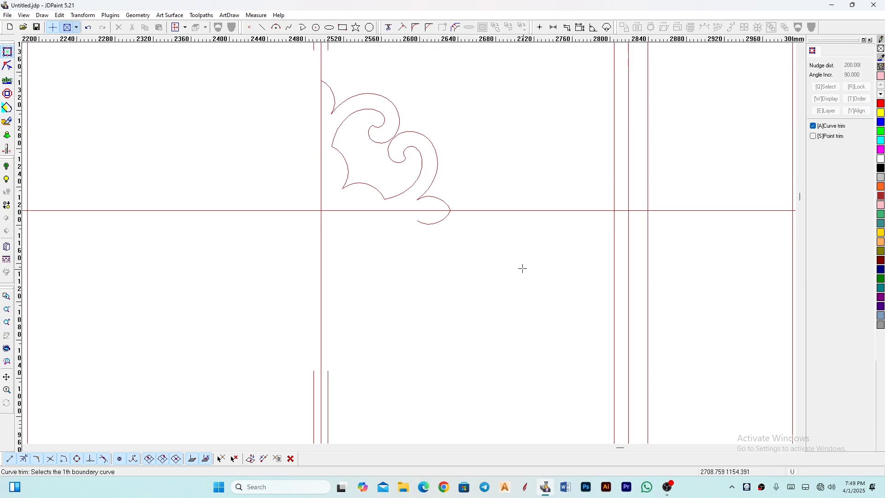
left_click(474, 212)
left_click(447, 218)
right_click(447, 218)
Mirror the quarter outline downward across the horizontal centre line, keeping the original with the Copy option.
left_click(437, 170)
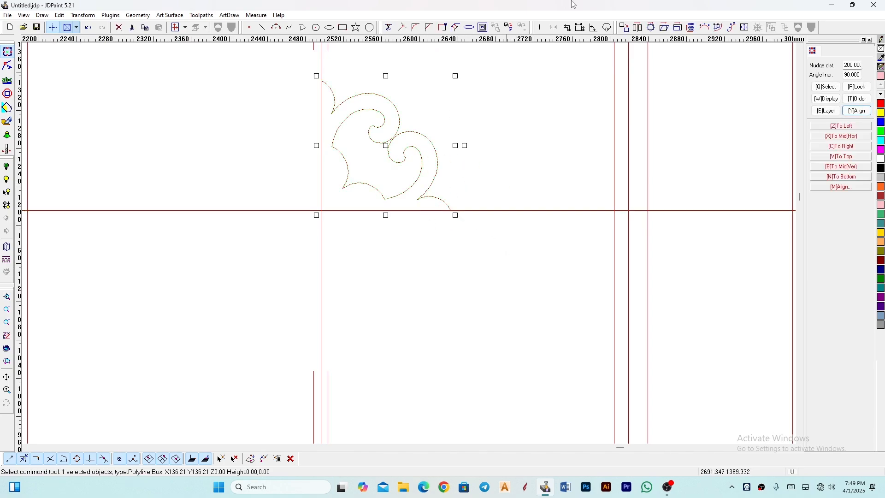
left_click(638, 27)
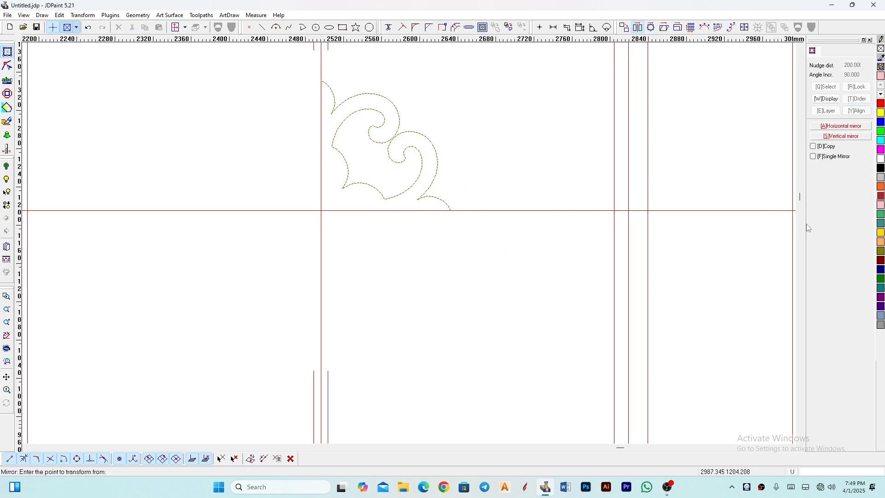
left_click(828, 147)
left_click(337, 208)
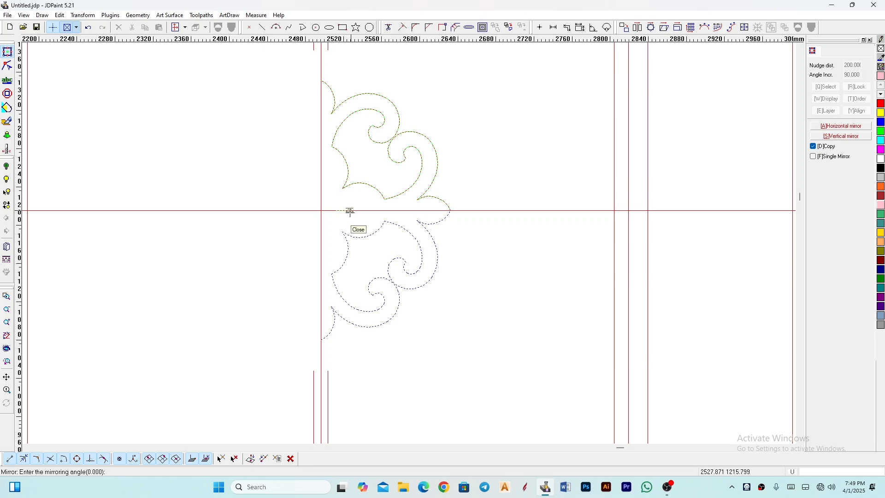
left_click(349, 210)
right_click(463, 152)
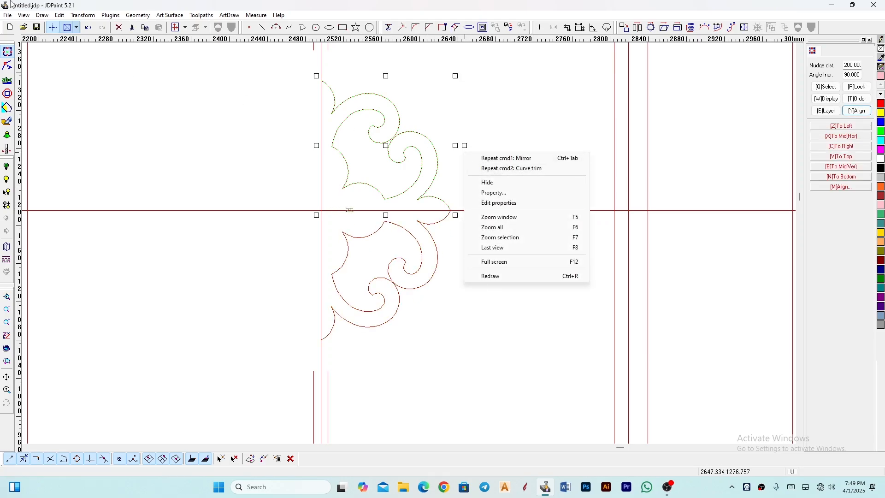
Join the upper and lower quarter outlines at the tip of the right leaf.
left_click(60, 14)
left_click(77, 149)
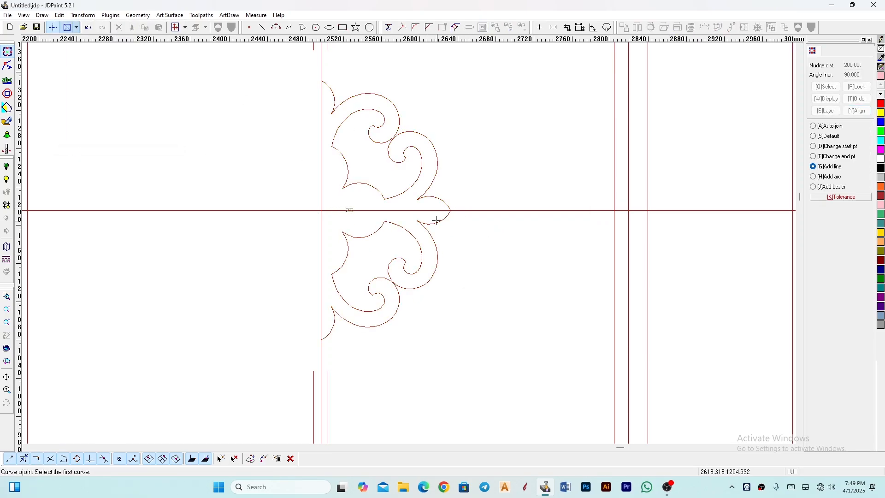
right_click(439, 196)
Mirror the joined right half of the rosette across the vertical centre line, keeping the original with the Copy option.
scroll(417, 202, "down", 3)
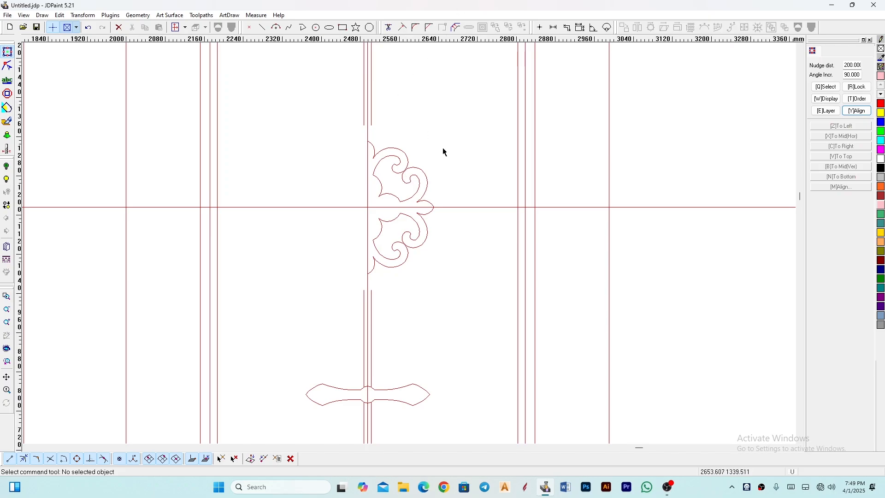
left_click(424, 174)
left_click(637, 27)
scroll(354, 175, "up", 1)
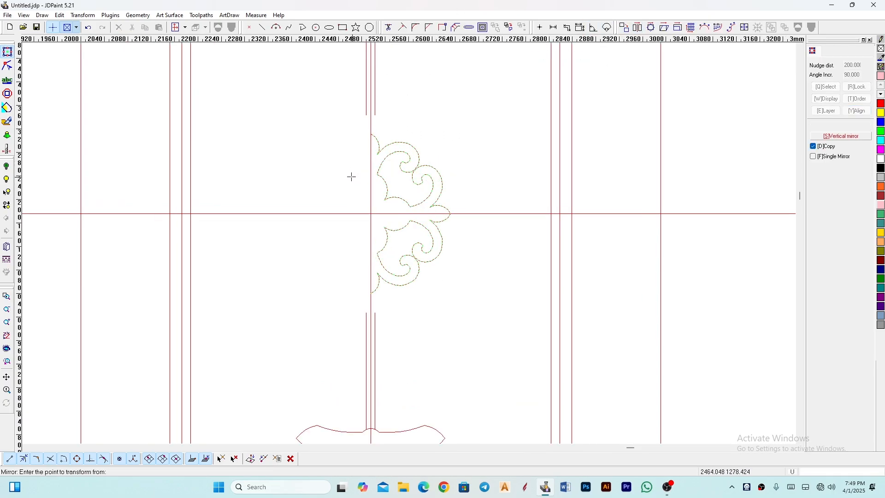
scroll(351, 177, "up", 1)
left_click(374, 143)
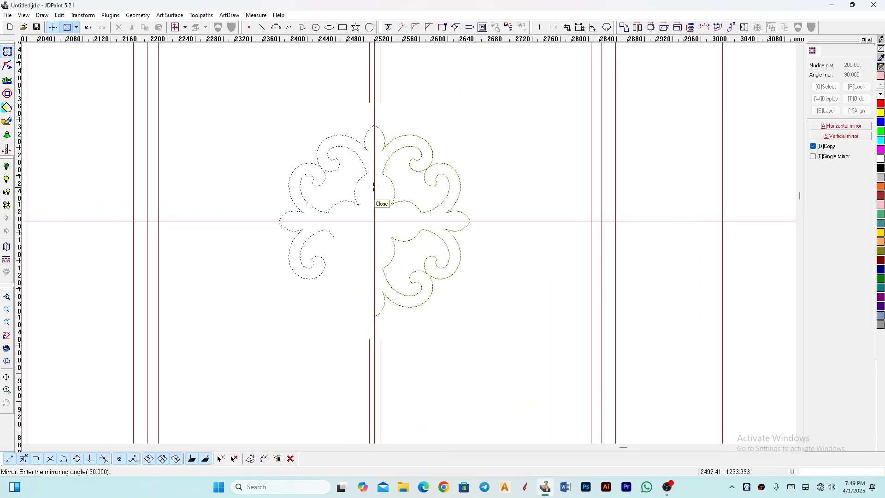
left_click(374, 187)
left_click(438, 106)
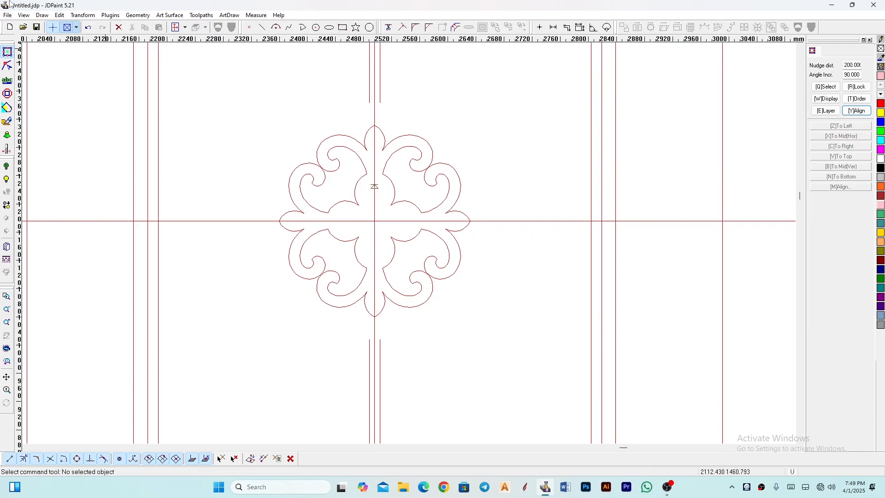
Join the left and right halves of the rosette at the tip of the upper leaf and select the joined outline.
left_click(60, 15)
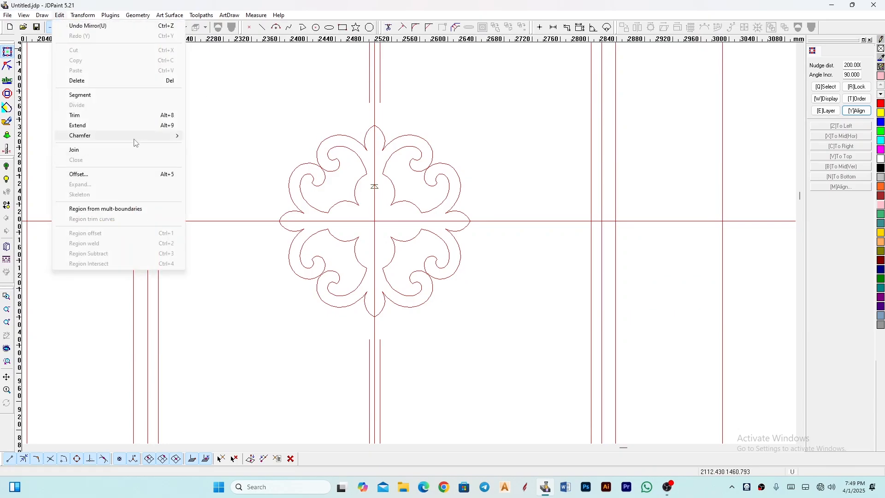
left_click(91, 151)
left_click(367, 133)
left_click(383, 132)
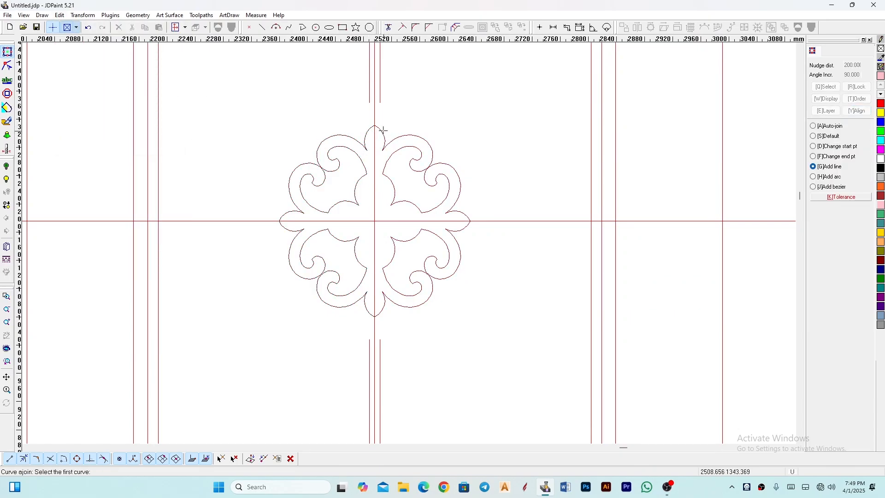
right_click(383, 133)
left_click(393, 202)
Nudge the inner ring of the original door's rosette 1200 mm horizontally so it surrounds the copied door's rosette.
scroll(402, 206, "down", 5)
scroll(231, 203, "down", 2)
scroll(293, 191, "up", 4)
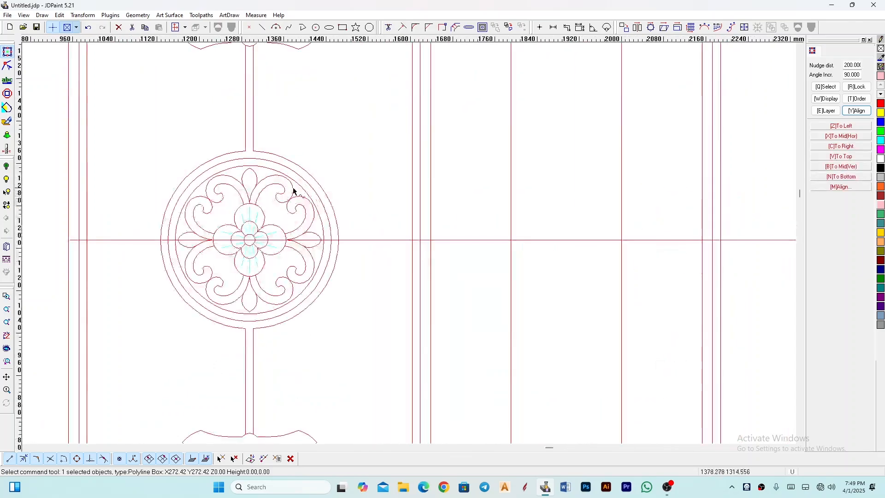
left_click(290, 190)
scroll(265, 196, "down", 1)
key("Right")
key("Right")
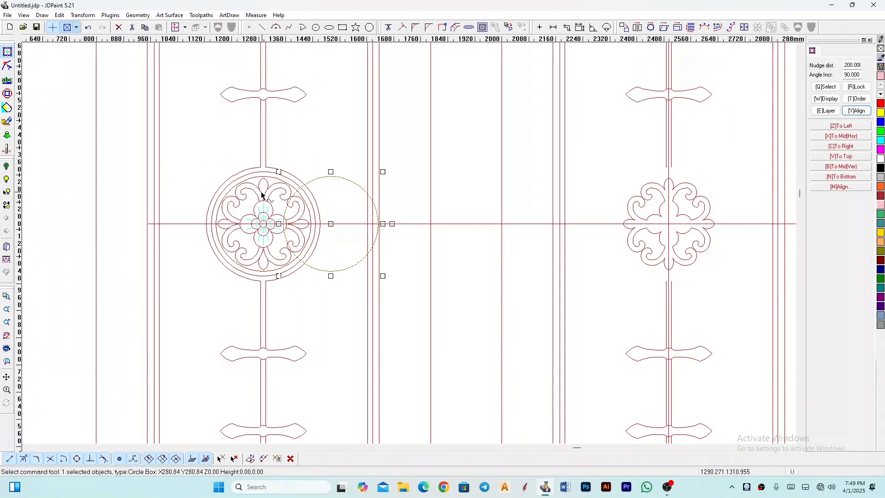
scroll(263, 193, "down", 4)
key("Right")
key("Right")
key("Right")
key("Right")
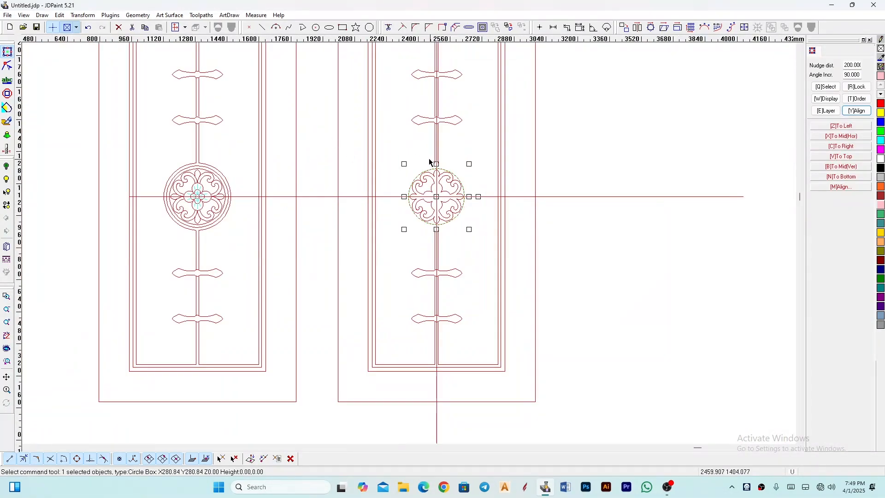
Combine the copied rosette, its ring and the two rail lines below it into one object and colour it black.
left_click_drag(374, 150, 537, 277)
scroll(465, 244, "up", 3)
left_click(196, 27)
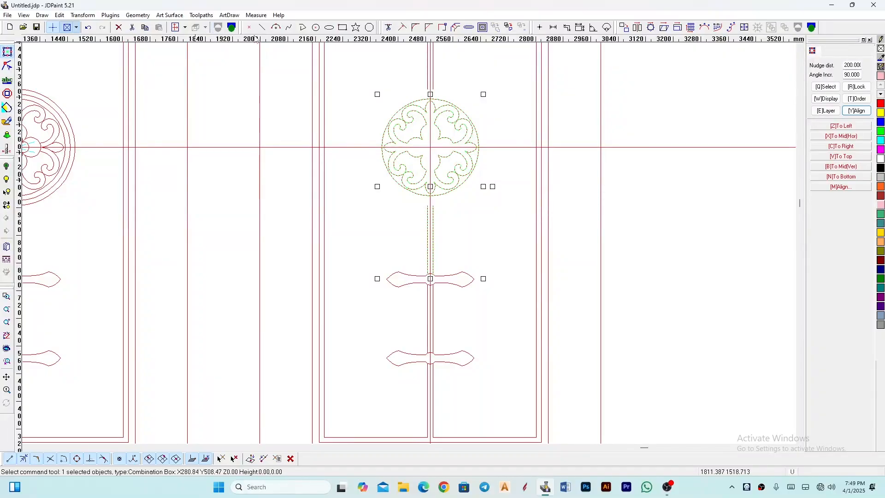
scroll(240, 248, "down", 1)
scroll(401, 83, "up", 2)
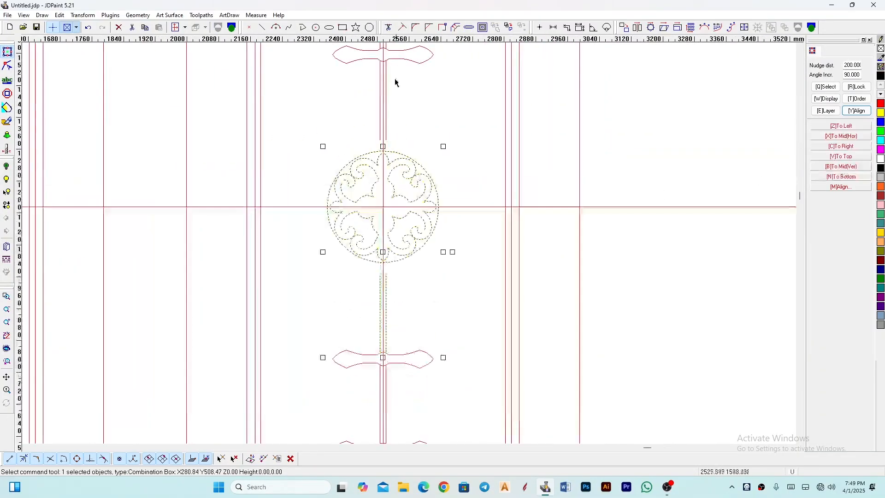
Split the combination into separate objects and combine only the rosette outline with its surrounding ring.
scroll(401, 230, "down", 3)
scroll(421, 296, "up", 1)
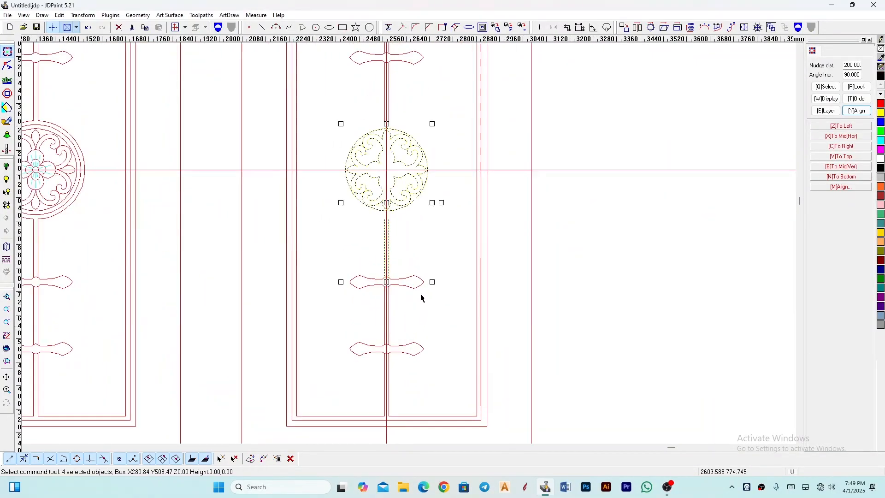
left_click(348, 124)
left_click_drag(316, 97, 502, 237)
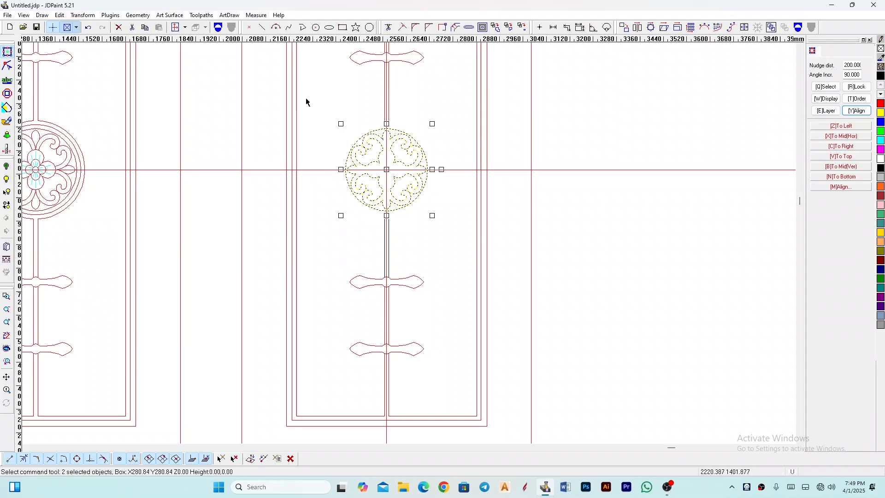
left_click(215, 28)
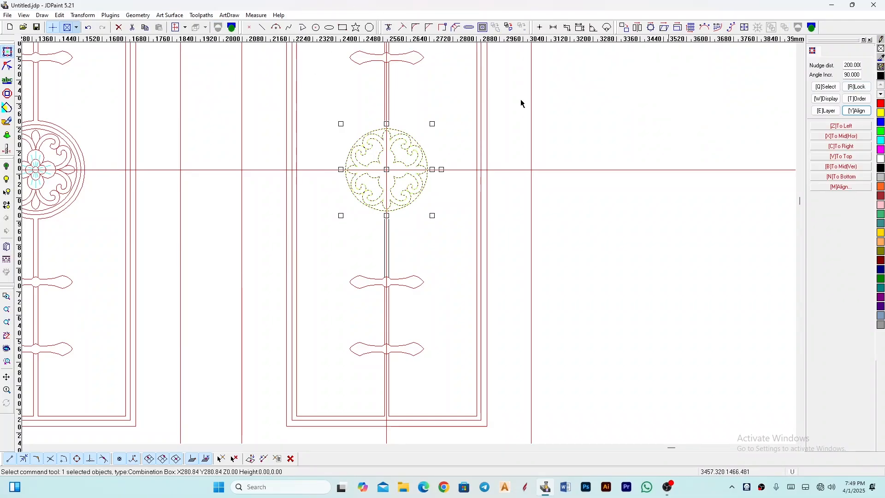
Start a Pocket toolpath for the combined rosette with the rough tool enabled and the finish tool disabled.
scroll(395, 142, "up", 1)
scroll(150, 119, "down", 1)
scroll(281, 229, "up", 1)
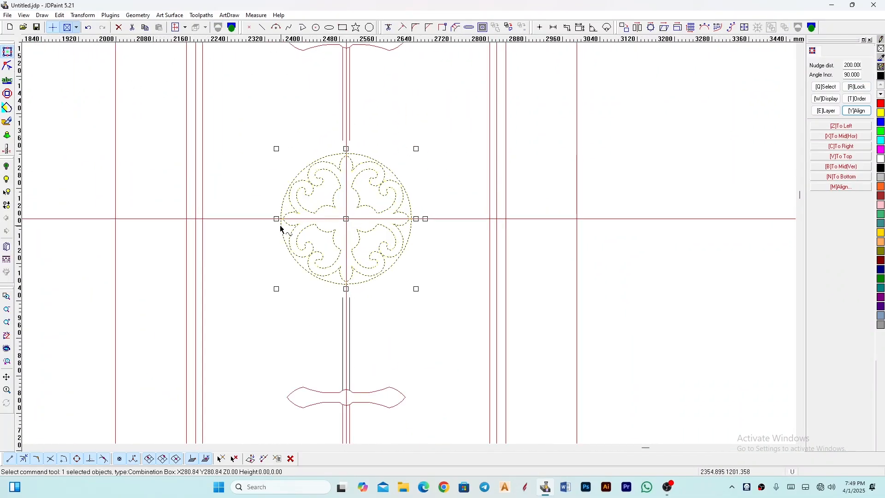
scroll(192, 46, "down", 1)
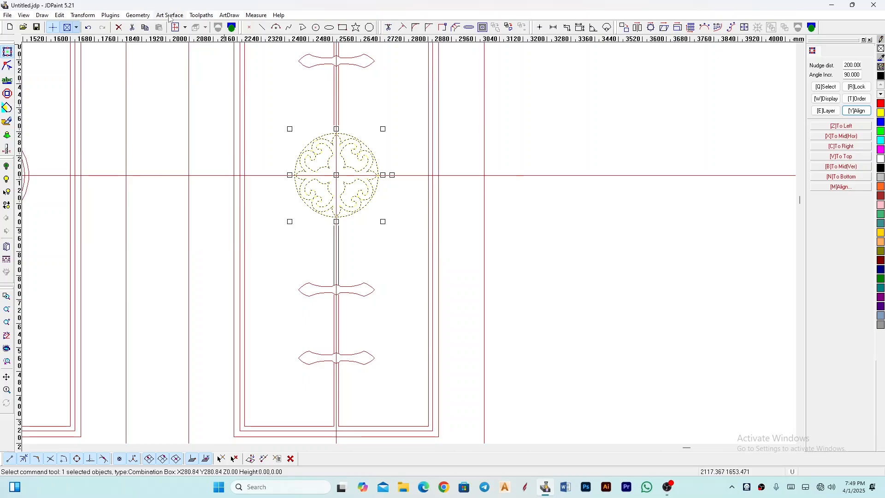
left_click(201, 15)
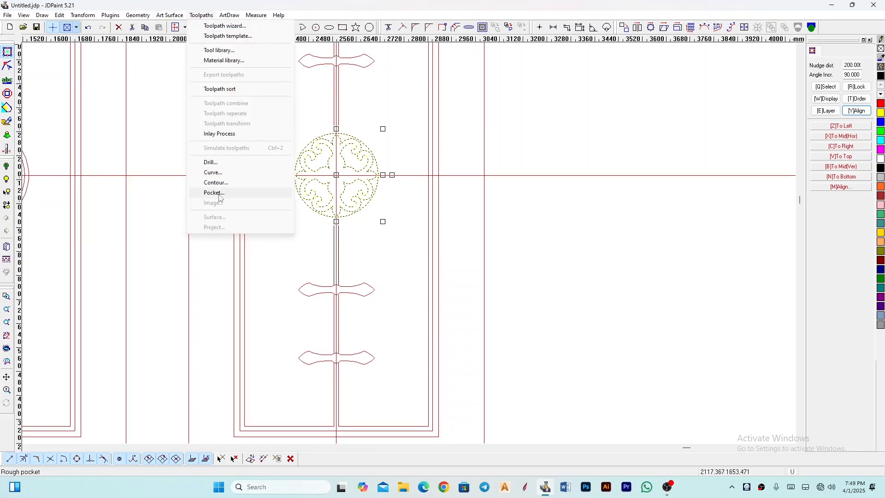
left_click(214, 192)
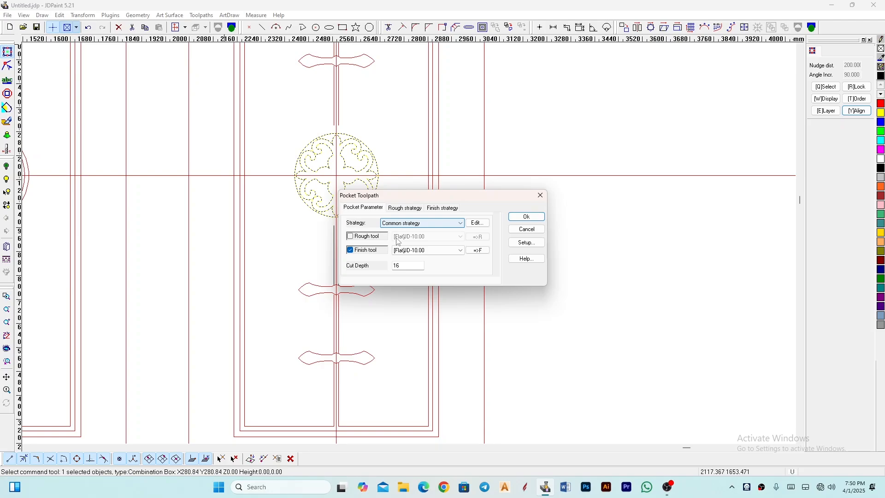
left_click(350, 250)
left_click(350, 237)
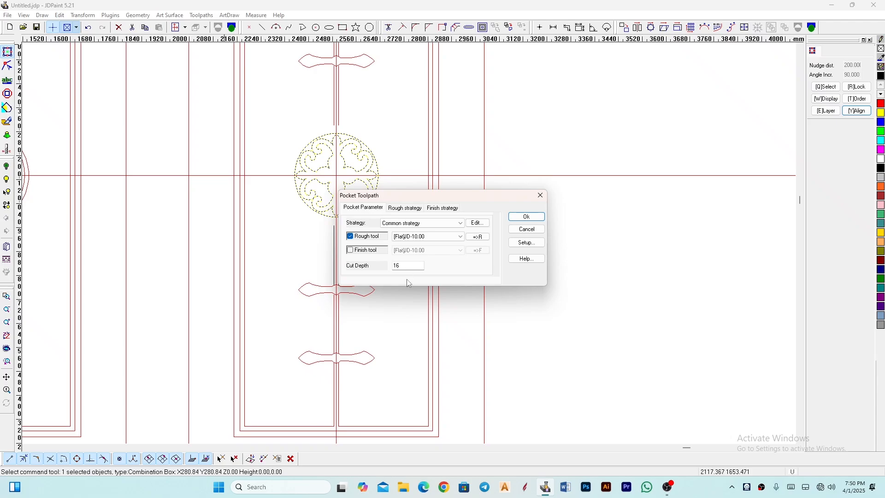
Set the pocket's cut depth to 6, and the rough strategy's Z-depth step to 6 and stepover to 5.
left_click_drag(406, 267, 367, 267)
left_click(404, 208)
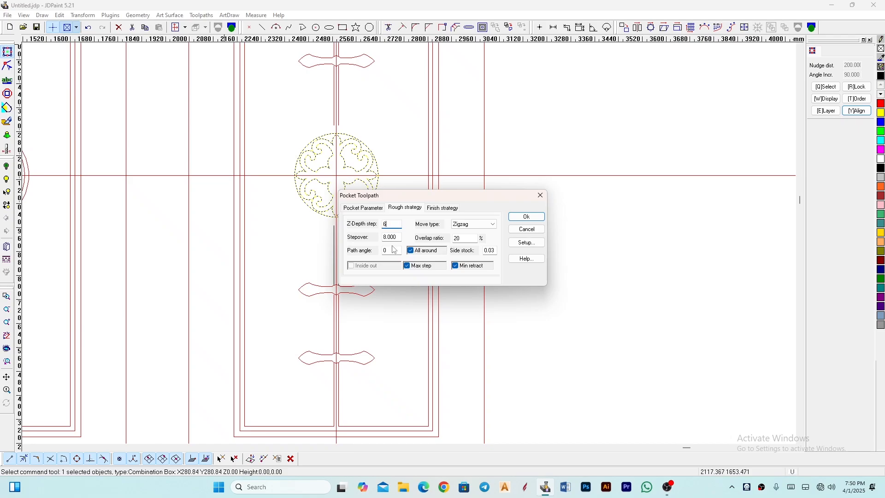
left_click(377, 208)
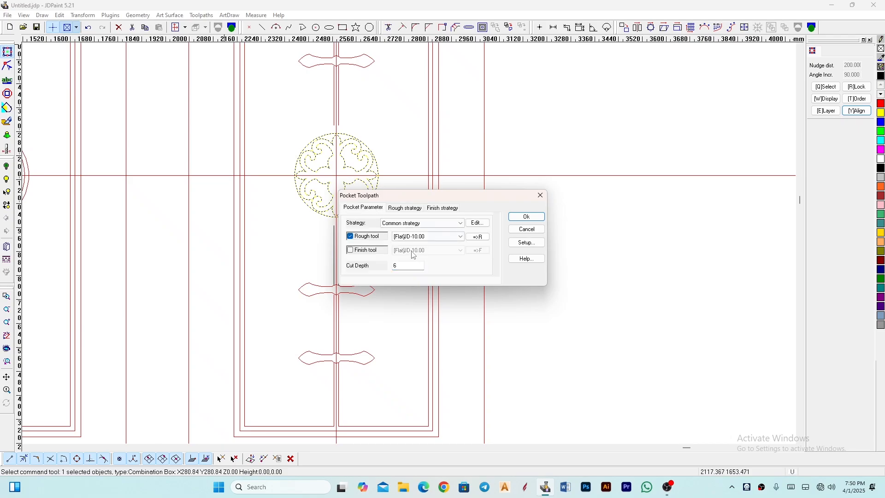
left_click(423, 238)
left_click(424, 240)
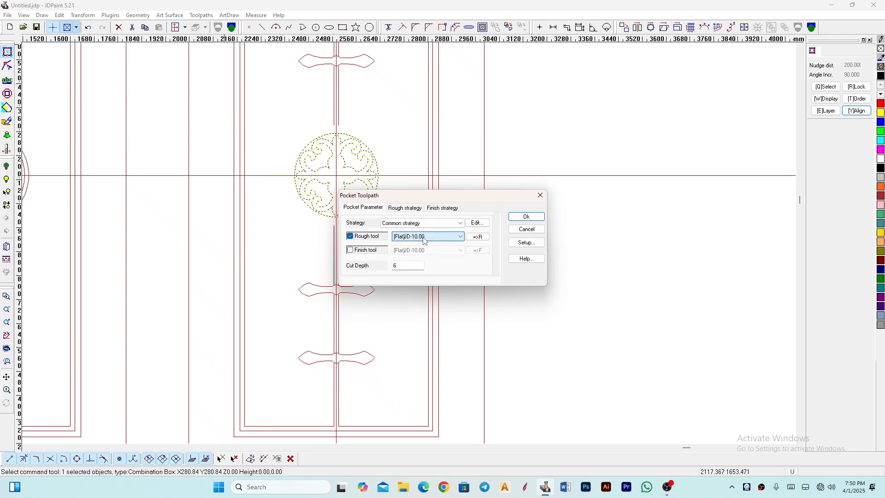
left_click(400, 207)
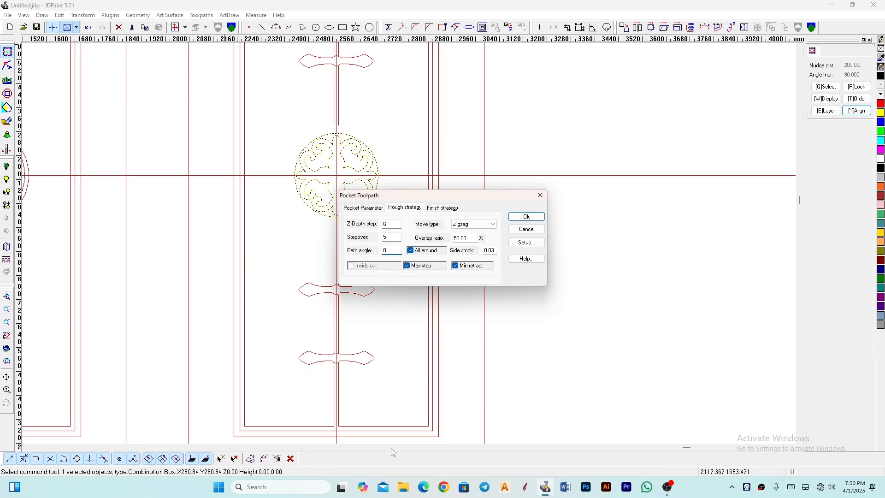
Keep the Zigzag move type, check the finish strategy and generate the pocket toolpath with horizontal passes.
left_click(468, 226)
left_click(468, 231)
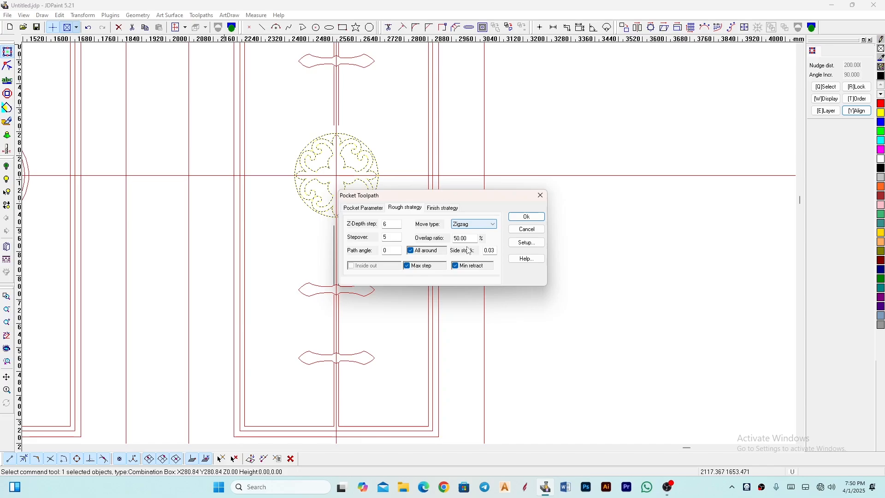
left_click(443, 208)
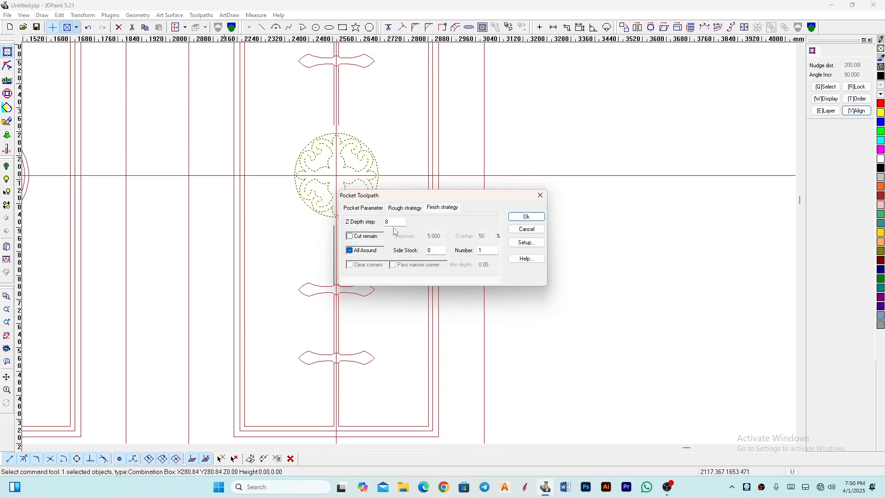
left_click(526, 216)
scroll(344, 175, "up", 5)
Delete the pocket toolpath with horizontal passes from the rosette.
left_click(356, 181)
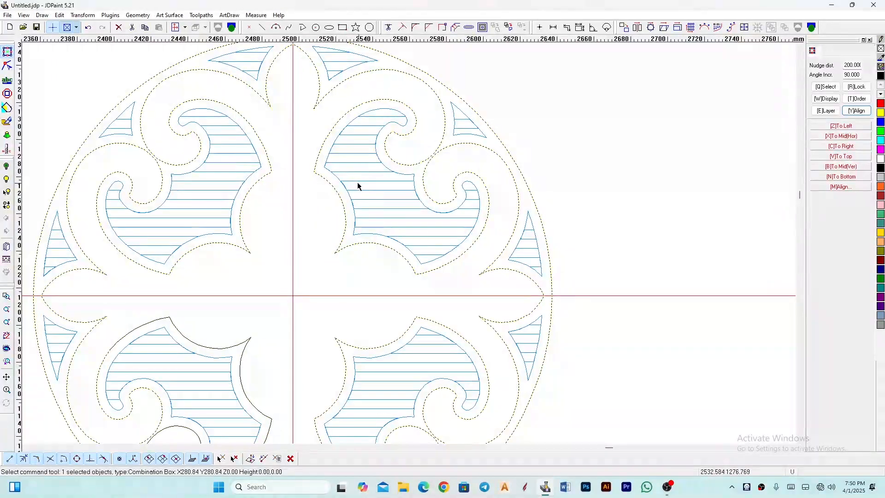
scroll(358, 194, "down", 3)
key("Delete")
Generate a pocket toolpath for the combined rosette with the rough path angle set to 90.
scroll(335, 208, "down", 2)
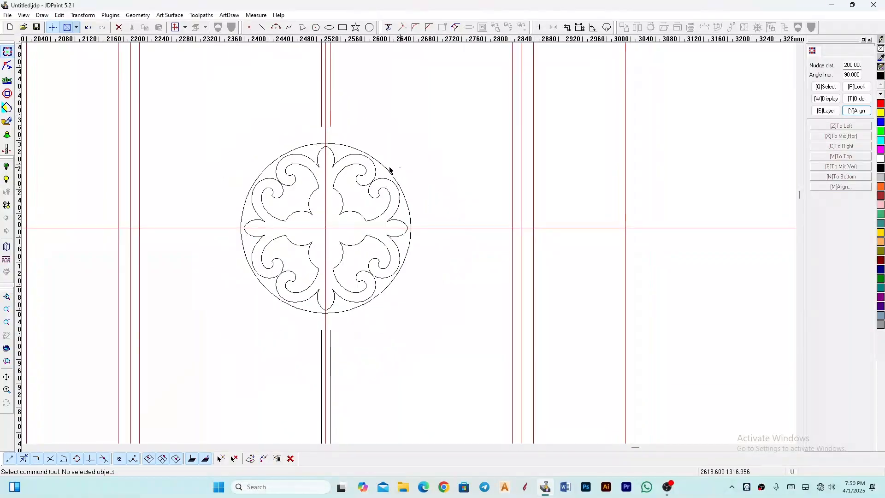
left_click(391, 170)
left_click(200, 15)
left_click(219, 192)
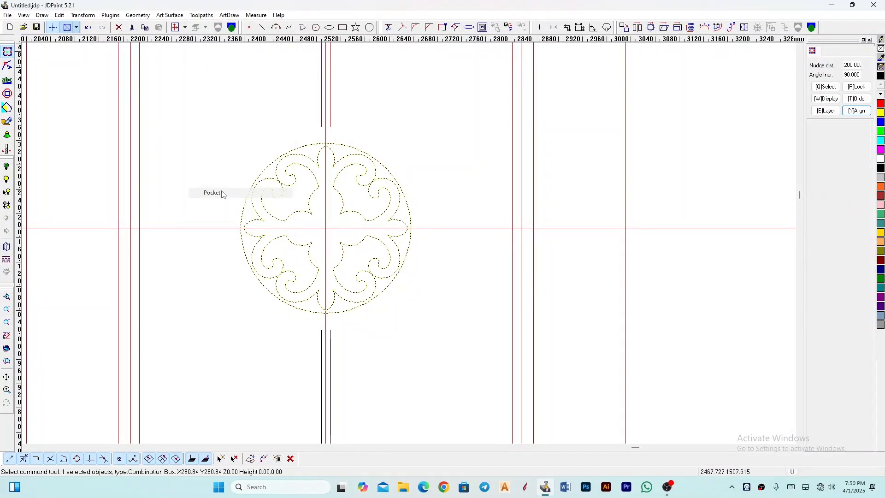
left_click(406, 207)
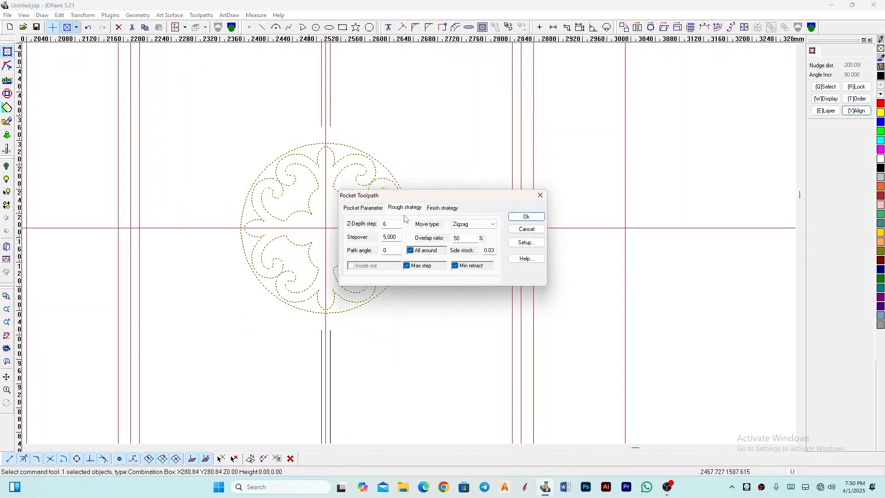
double_click(389, 250)
left_click(526, 217)
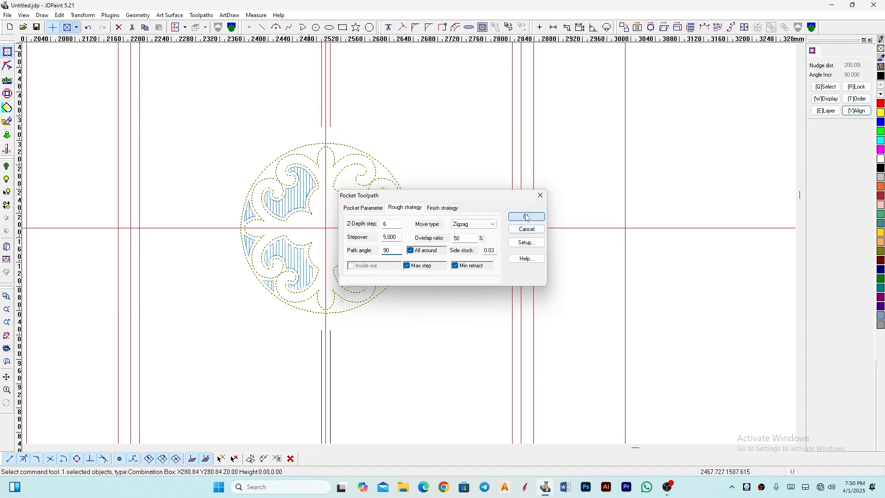
Delete the pocket toolpath with vertical passes from the rosette.
scroll(295, 205, "up", 6)
left_click(370, 259)
scroll(370, 259, "down", 2)
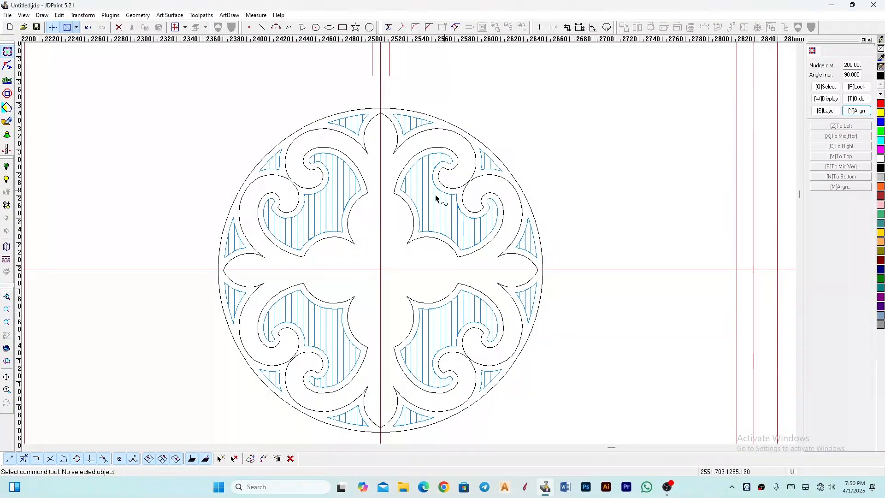
left_click(421, 195)
key("Delete")
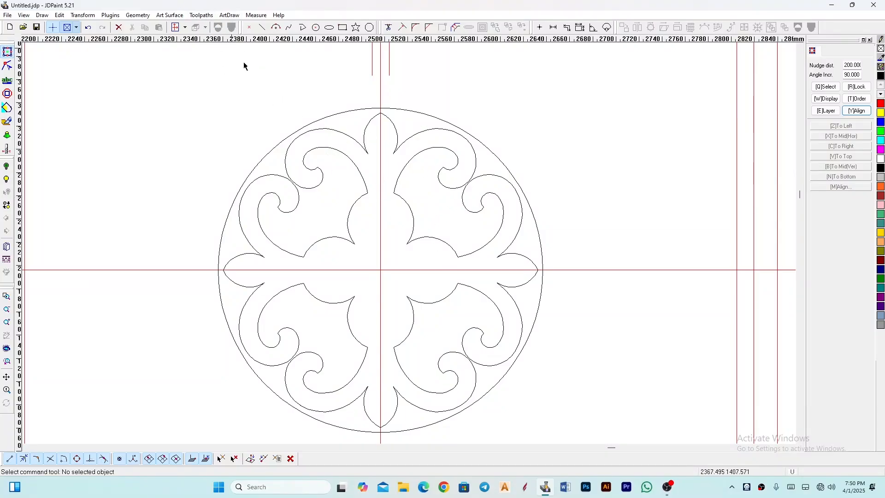
Generate a pocket toolpath for the combined rosette with the rough move type set to Spiral.
left_click(301, 142)
left_click(202, 15)
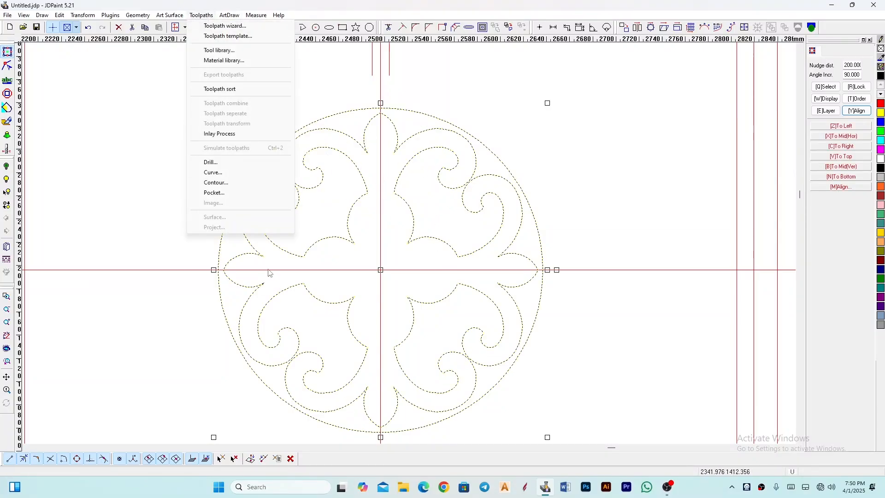
left_click(213, 192)
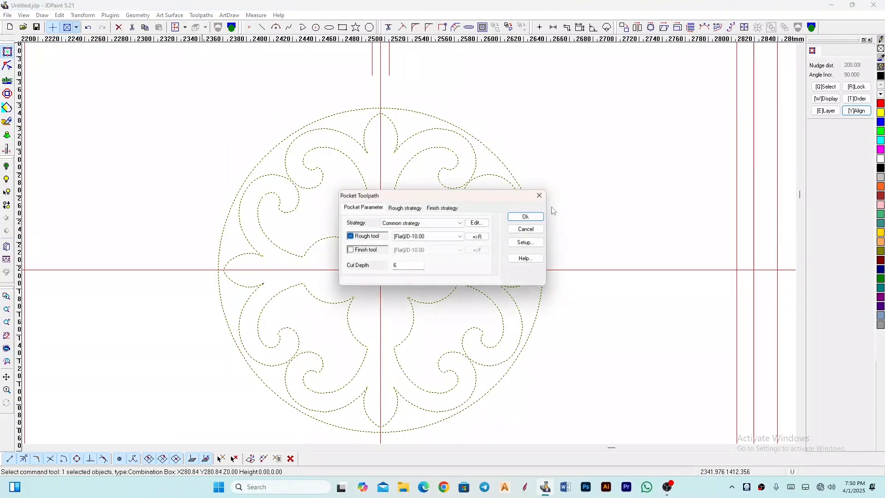
left_click(407, 208)
left_click(472, 224)
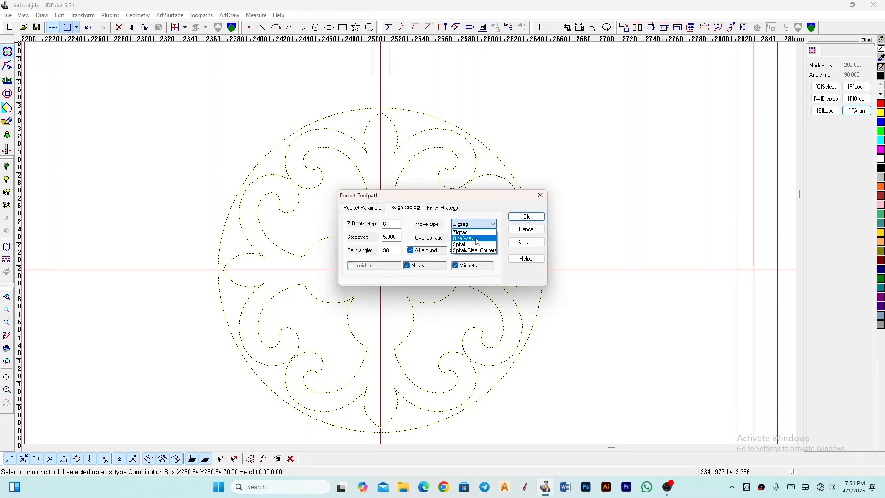
left_click(466, 245)
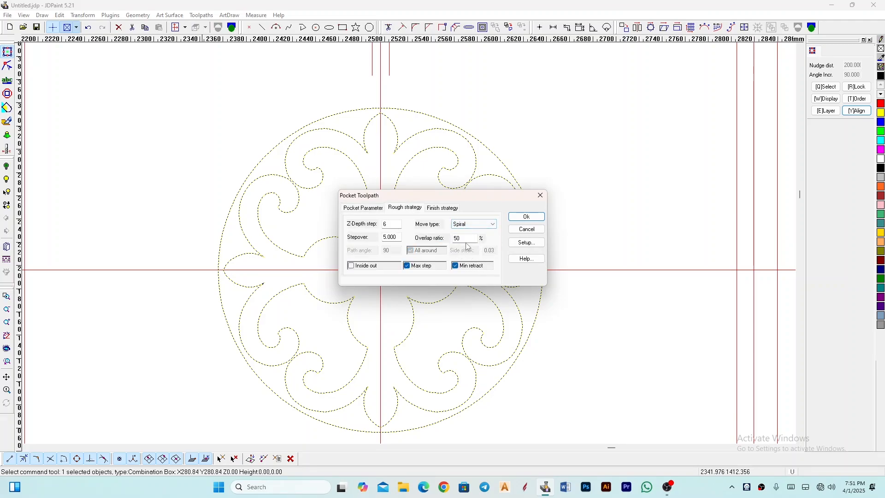
left_click(526, 216)
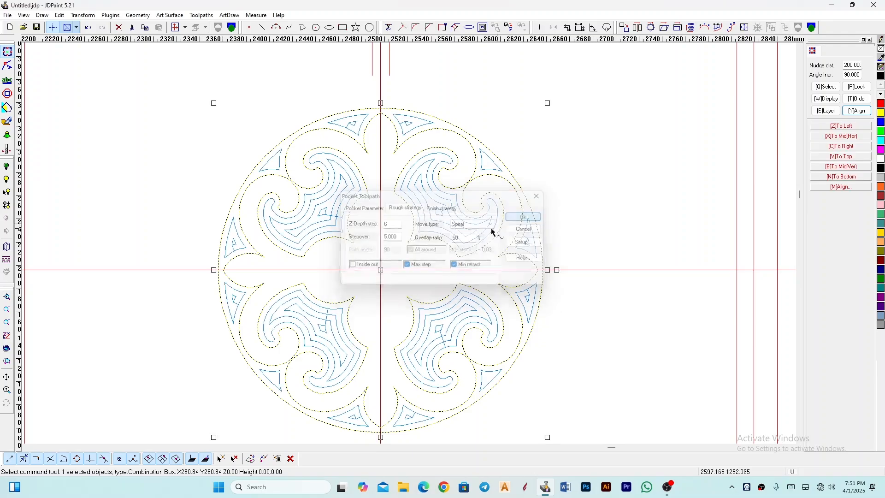
Inspect the spiral passes inside the rosette and delete that pocket toolpath.
scroll(320, 194, "up", 2)
scroll(320, 194, "down", 3)
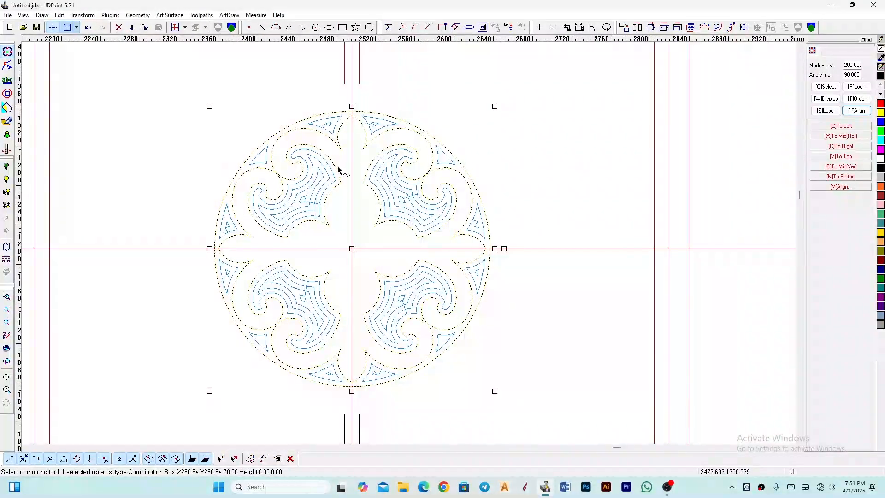
scroll(338, 207, "up", 1)
scroll(289, 198, "down", 2)
scroll(288, 197, "up", 1)
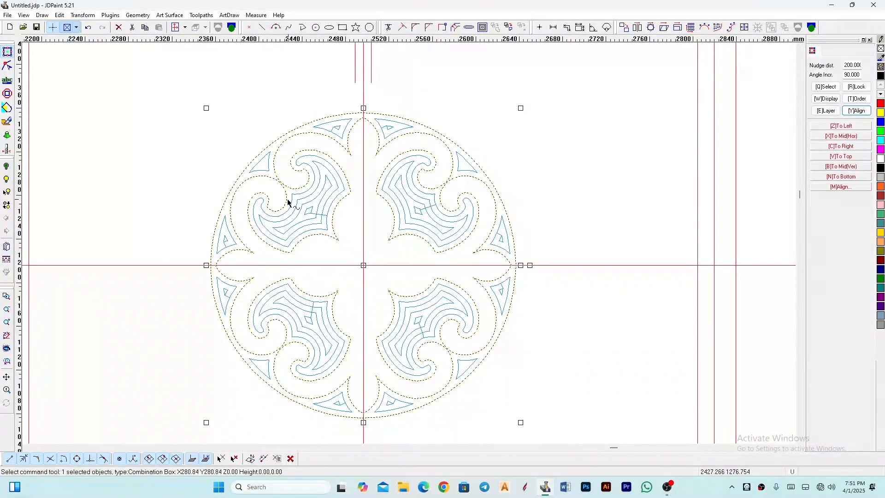
scroll(286, 202, "down", 2)
scroll(283, 154, "up", 2)
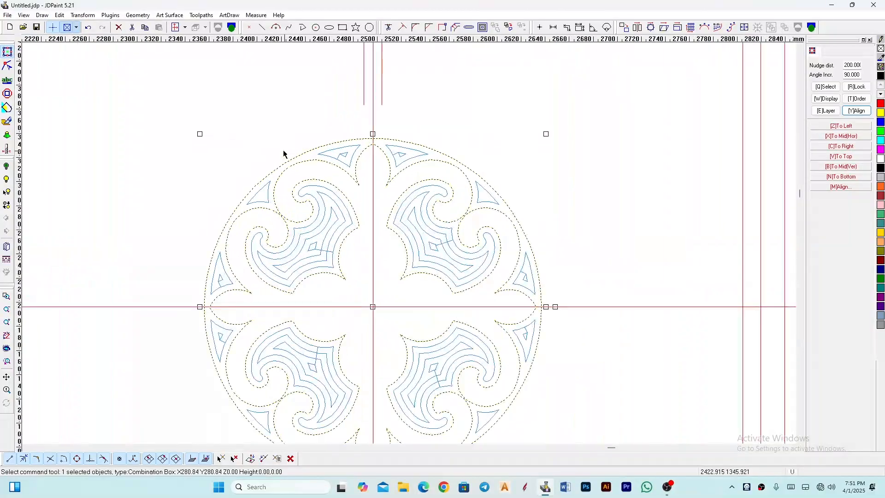
scroll(295, 178, "down", 2)
scroll(300, 183, "up", 1)
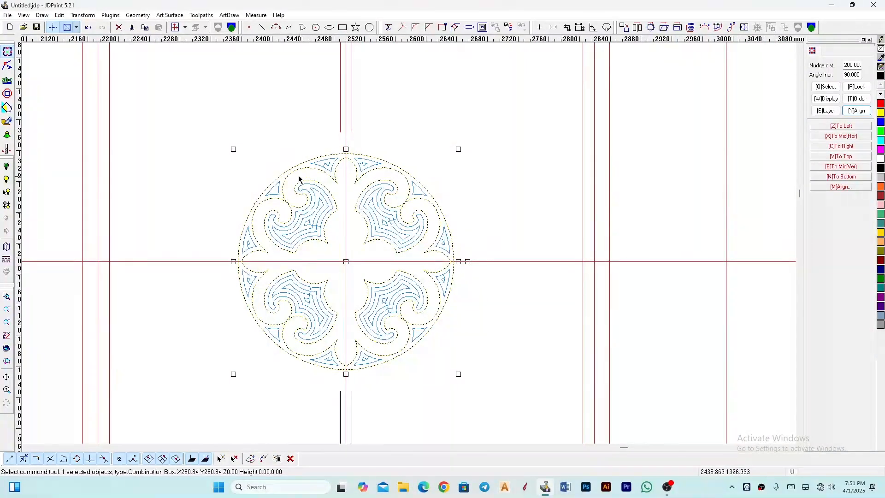
scroll(313, 206, "up", 1)
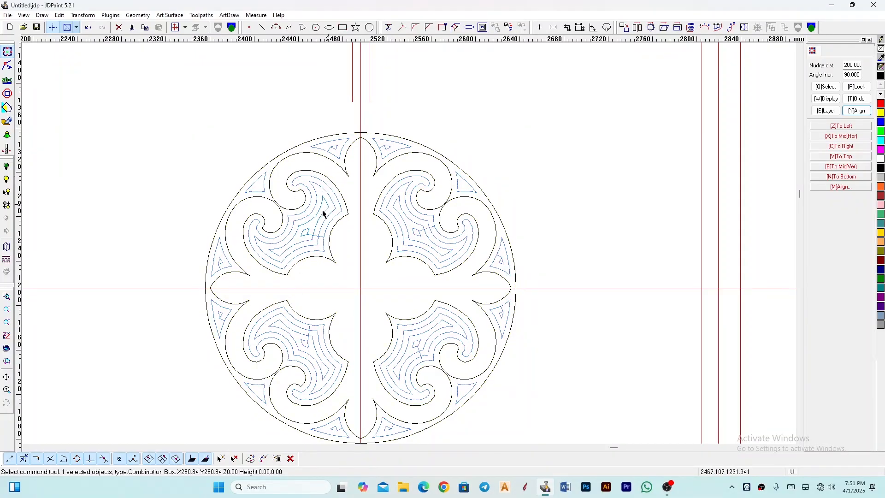
key("Delete")
scroll(318, 211, "down", 1)
Generate the rosette's pocket toolpath again with the Zigzag move type, a path angle of 90 and a cut depth of 6.
key("ctrl+a")
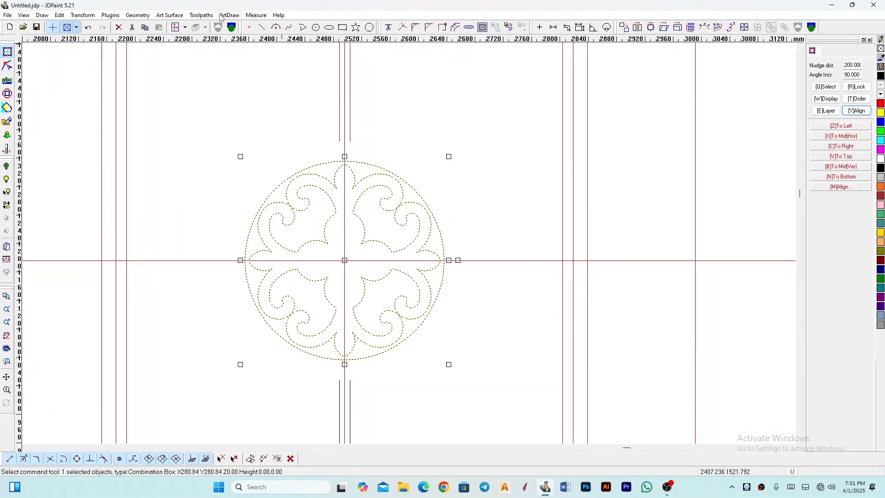
left_click(202, 15)
left_click(218, 193)
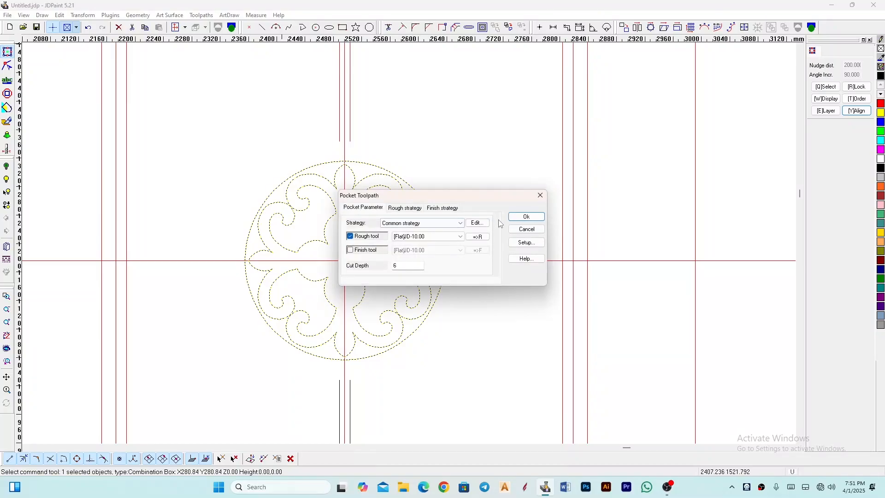
left_click(396, 208)
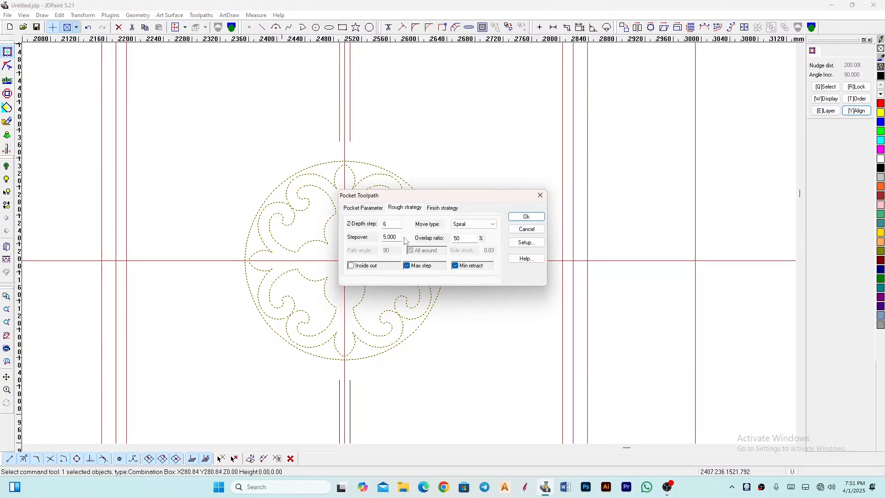
left_click(475, 224)
left_click(470, 235)
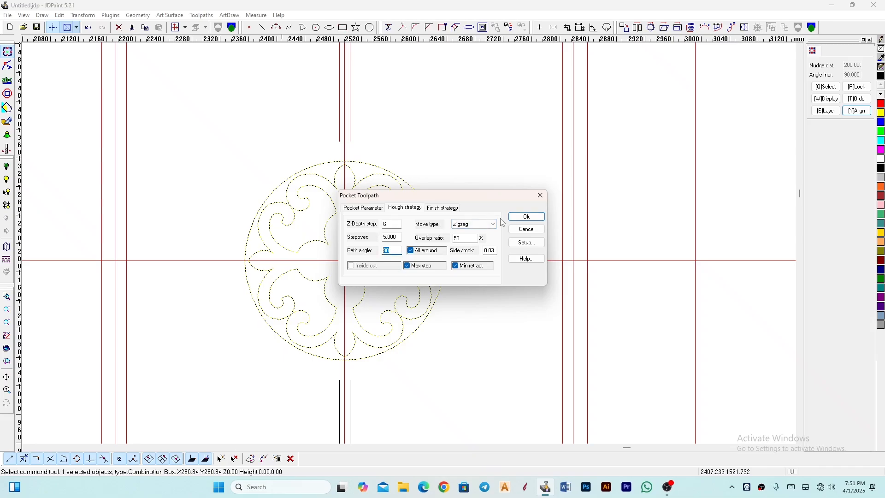
left_click(527, 216)
scroll(312, 221, "up", 3)
scroll(271, 221, "down", 3)
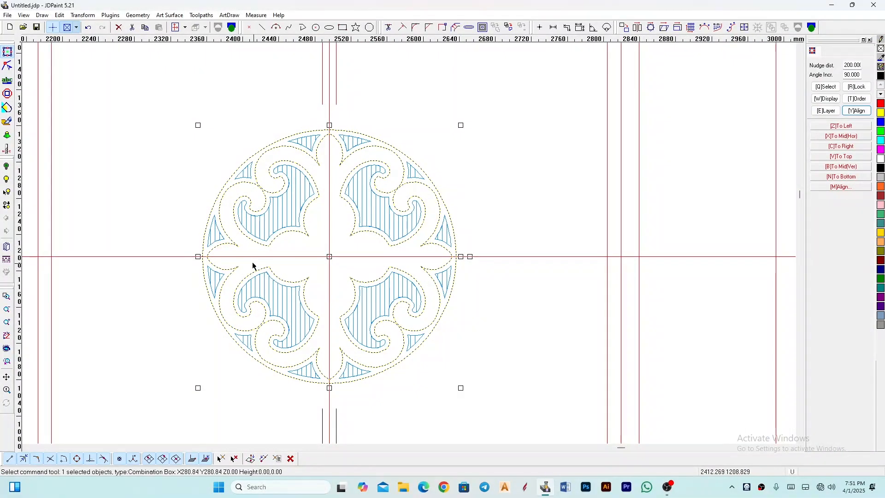
scroll(276, 265, "down", 3)
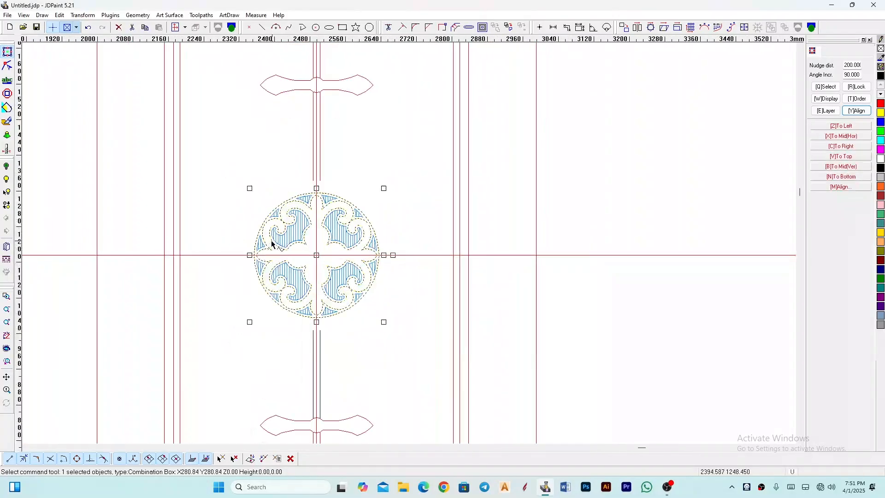
Move the zigzag pocket toolpath 1200 mm to the left, onto the original door's central rosette.
left_click(303, 242)
scroll(537, 256, "down", 3)
key("Left")
key("Left")
key("Left")
key("Left")
scroll(507, 269, "down", 2)
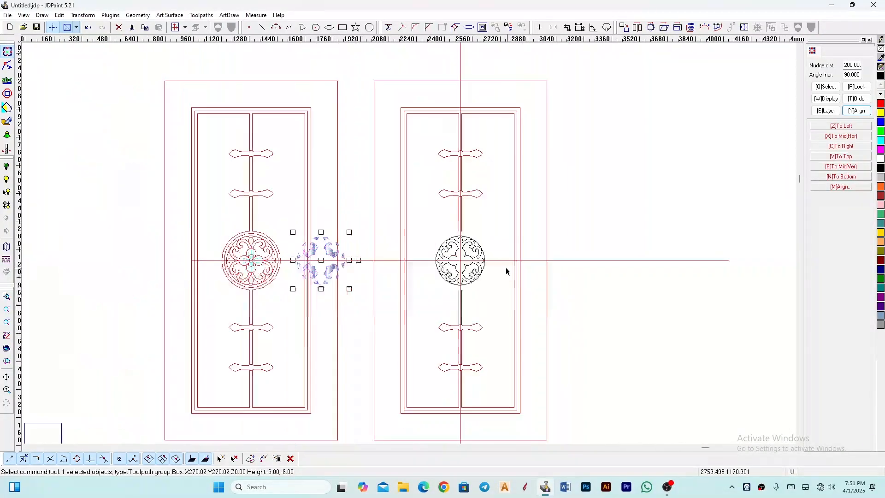
key("Left")
key("Left")
Examine how the moved pocket toolpath fits between the scrolls and ring of the original door's rosette.
scroll(243, 257, "up", 5)
scroll(295, 255, "down", 3)
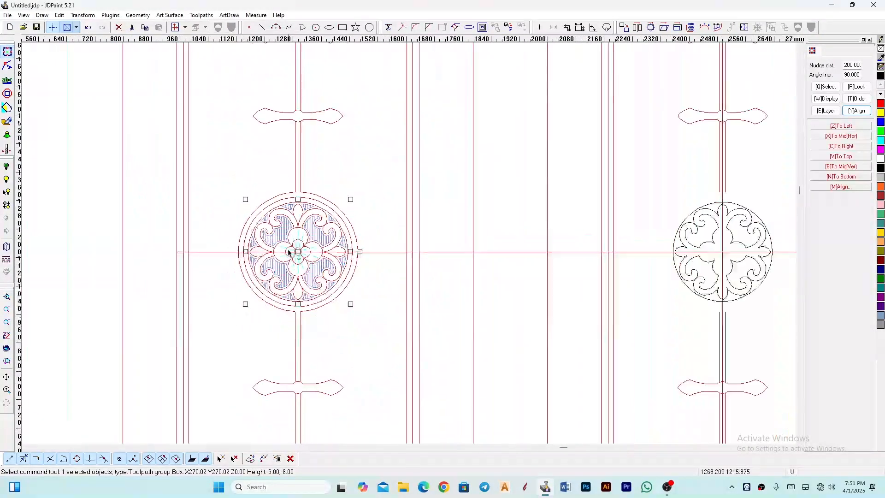
scroll(289, 277, "down", 2)
scroll(292, 272, "up", 5)
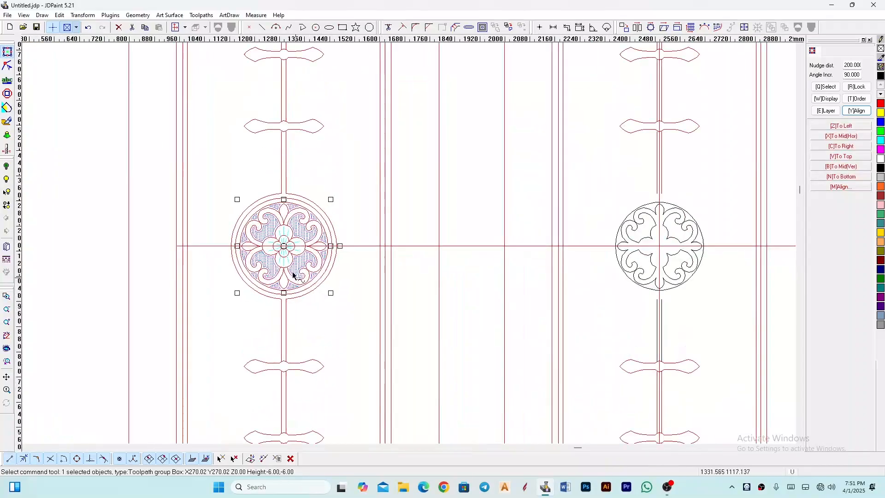
scroll(304, 261, "down", 6)
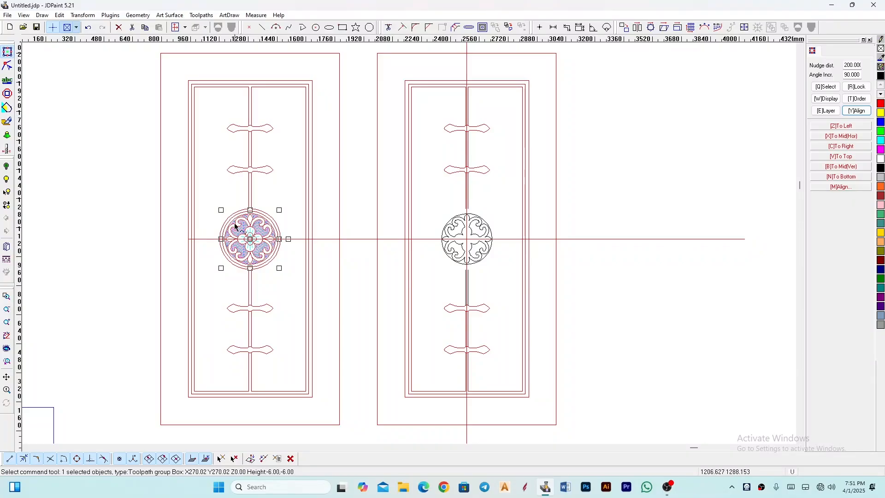
scroll(235, 226, "up", 5)
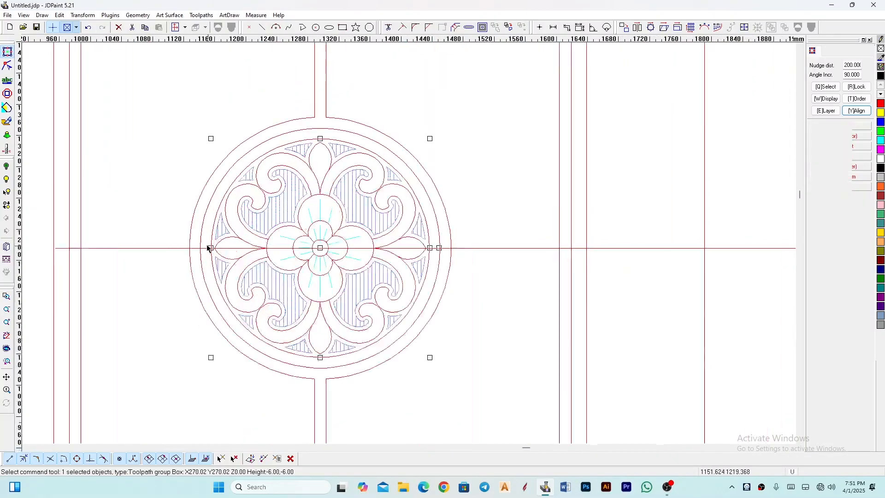
scroll(208, 248, "up", 1)
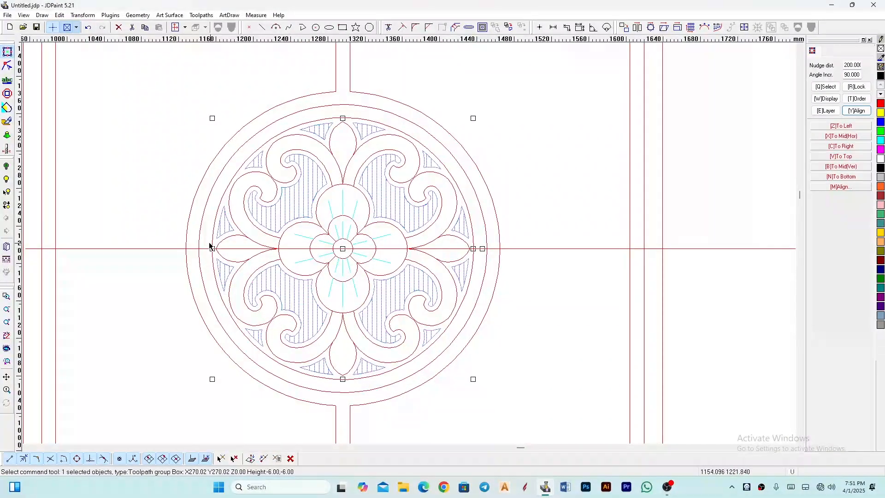
scroll(224, 248, "down", 1)
scroll(249, 221, "down", 1)
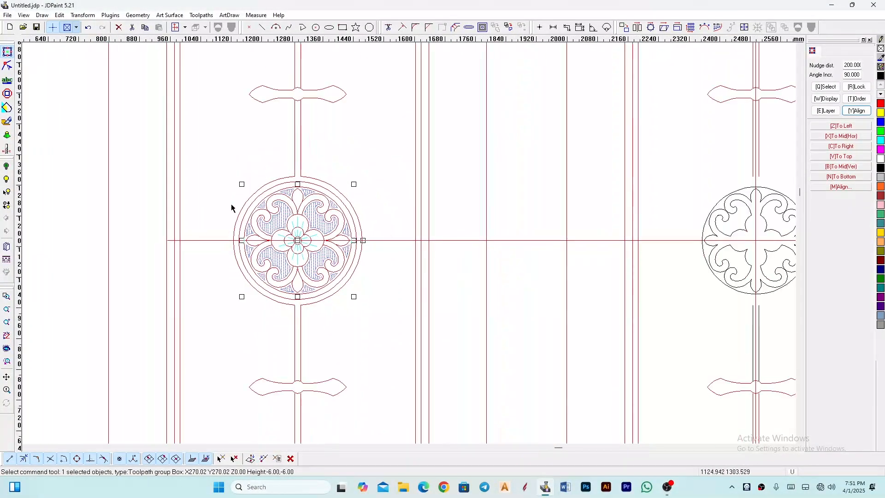